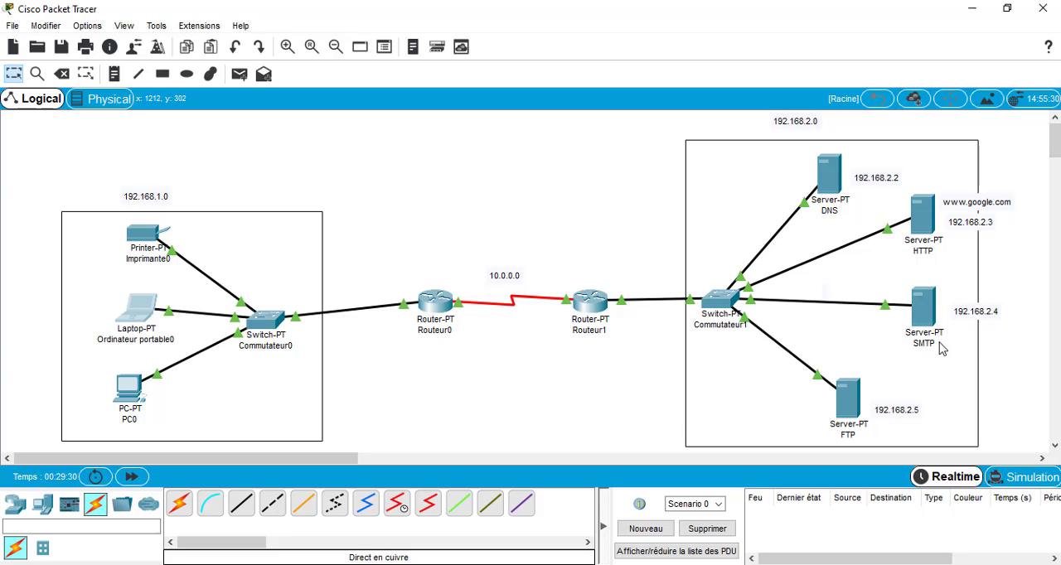
In the SMTP server's E-MAIL service settings, enter gmail.com as the domain name
left_click(929, 313)
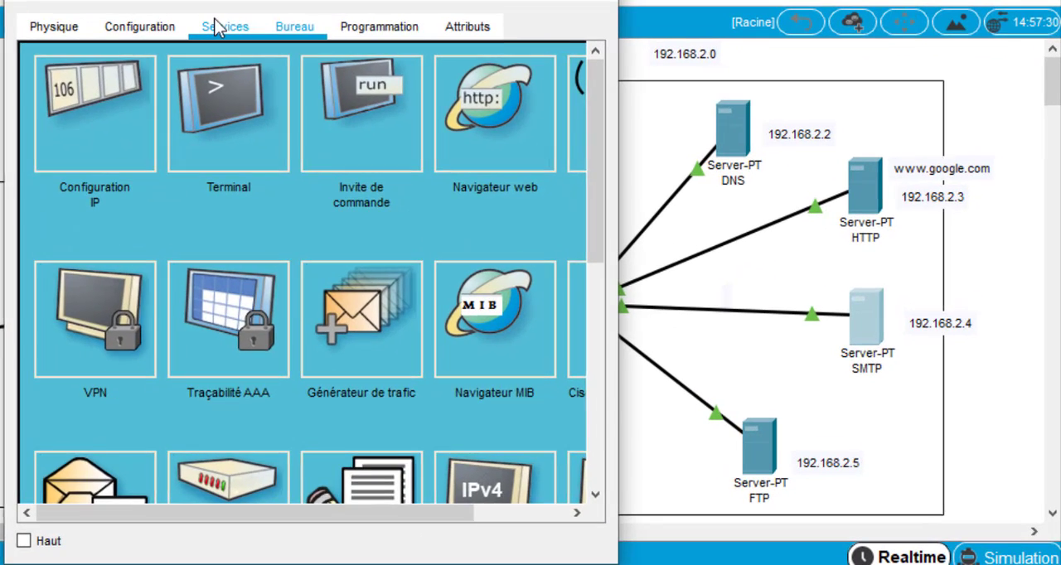
left_click(217, 27)
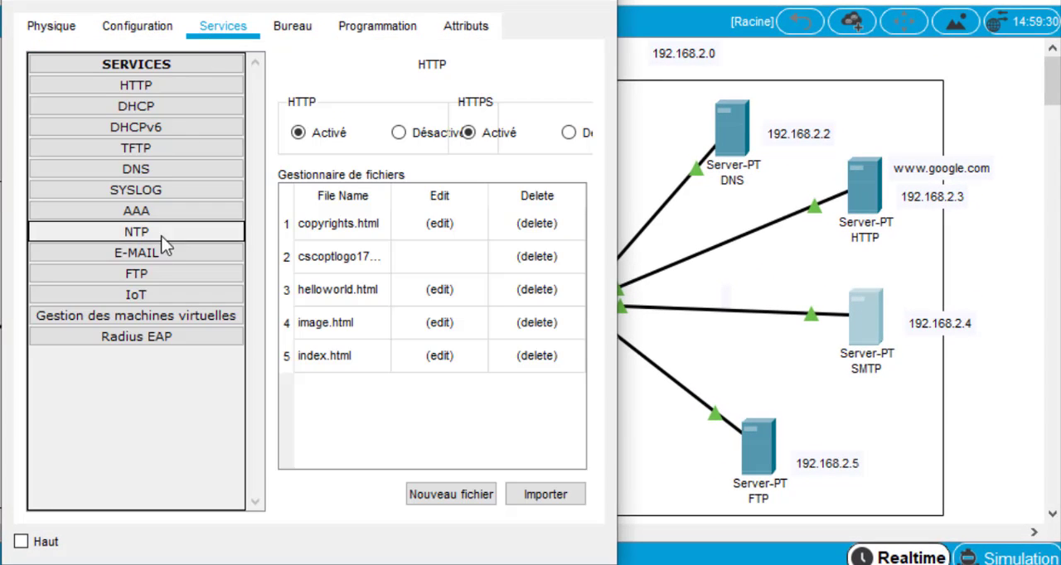
left_click(159, 252)
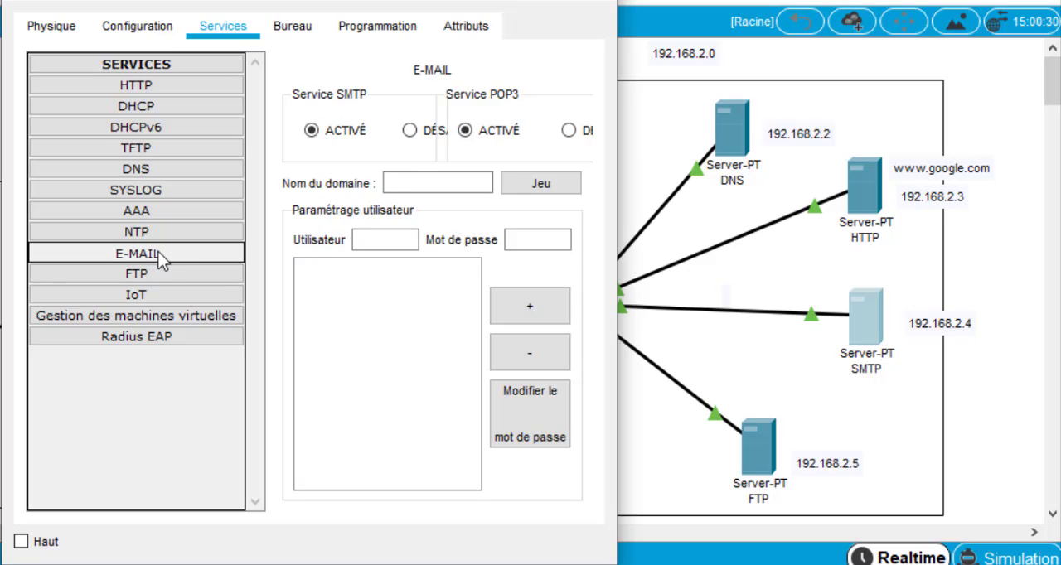
left_click_drag(617, 102, 866, 102)
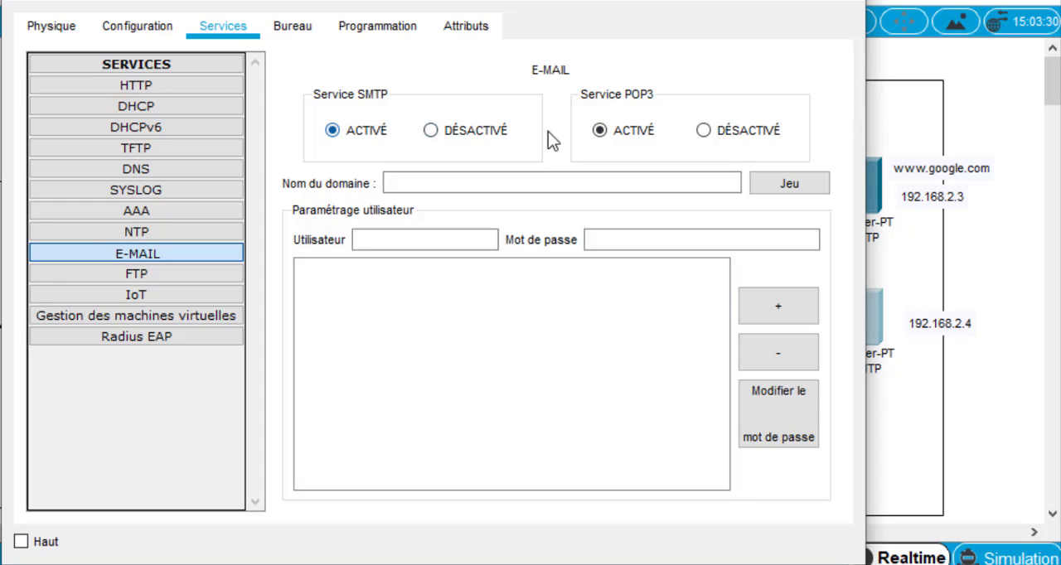
left_click(448, 183)
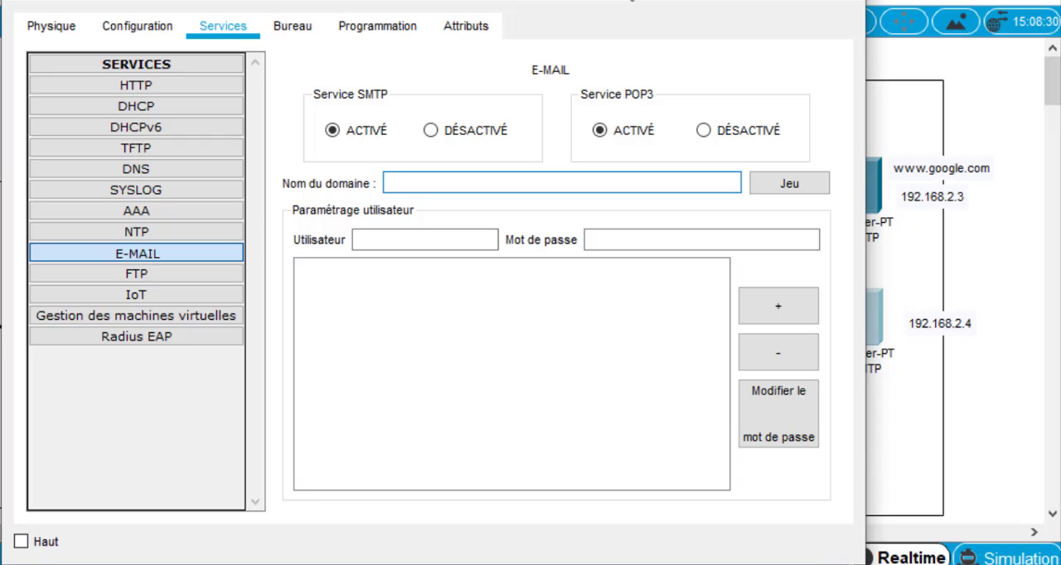
left_click_drag(630, 0, 395, 0)
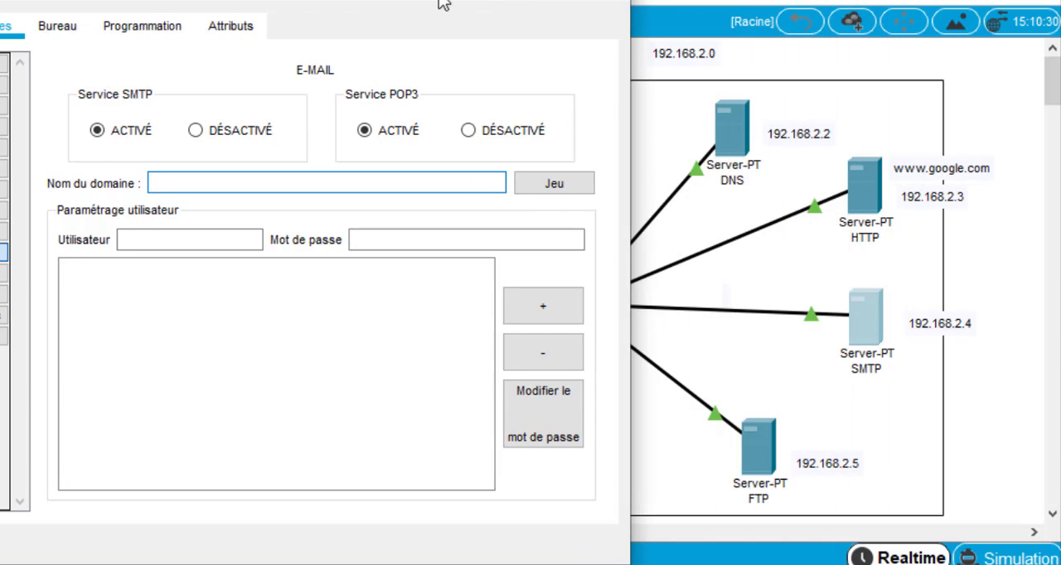
left_click_drag(433, 1, 566, 0)
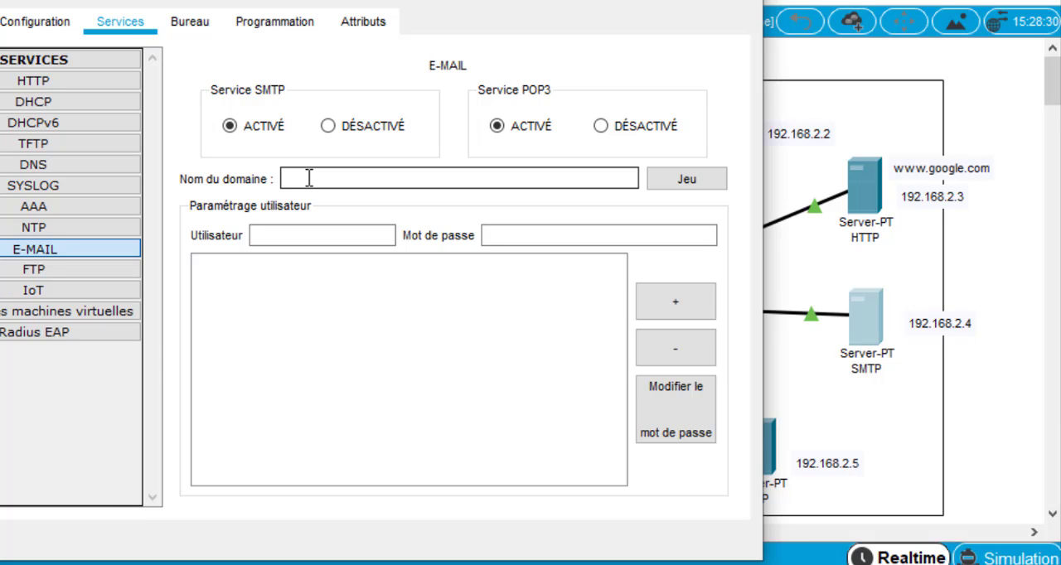
type("gmail.com")
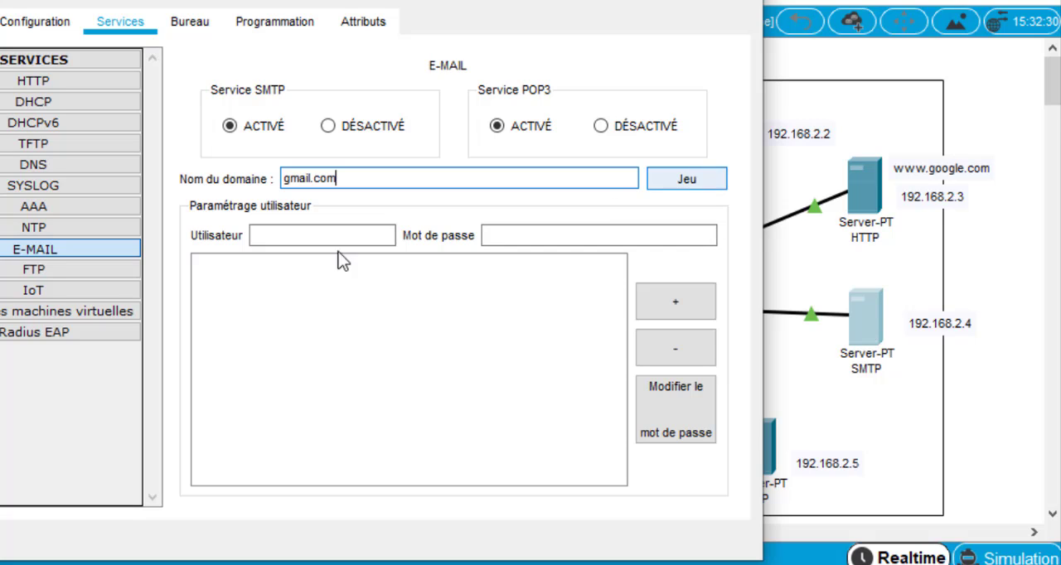
Add the mail account user0 with its password to the SMTP server's user list
left_click(318, 237)
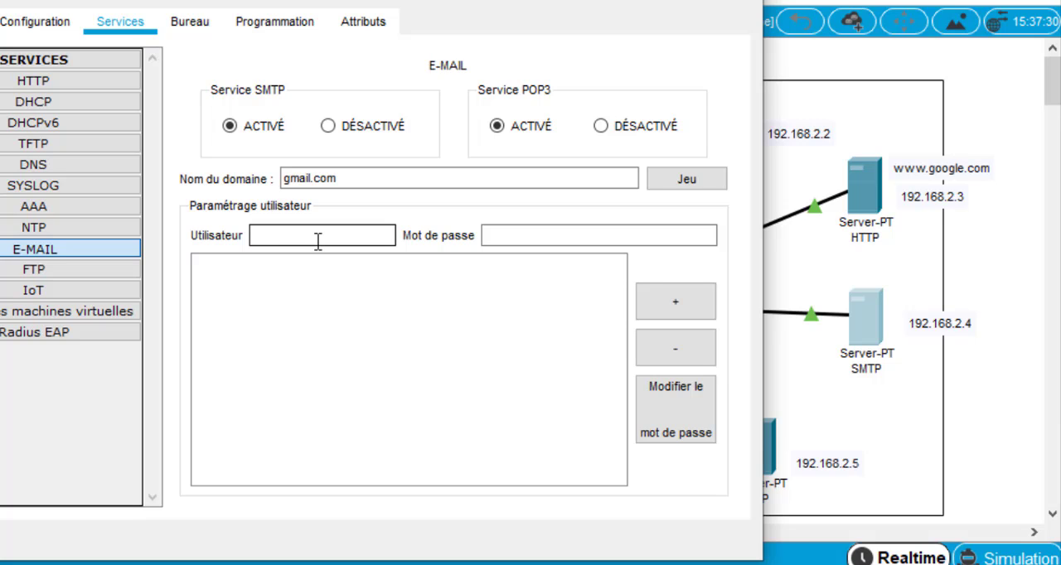
type("u")
type("ser")
type("1")
type("0")
left_click(504, 236)
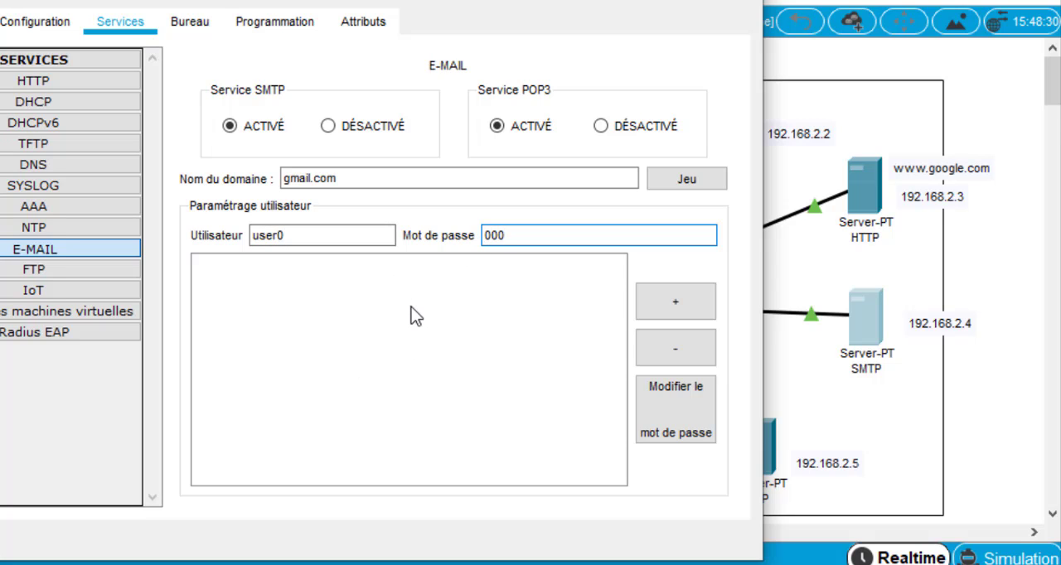
left_click(684, 303)
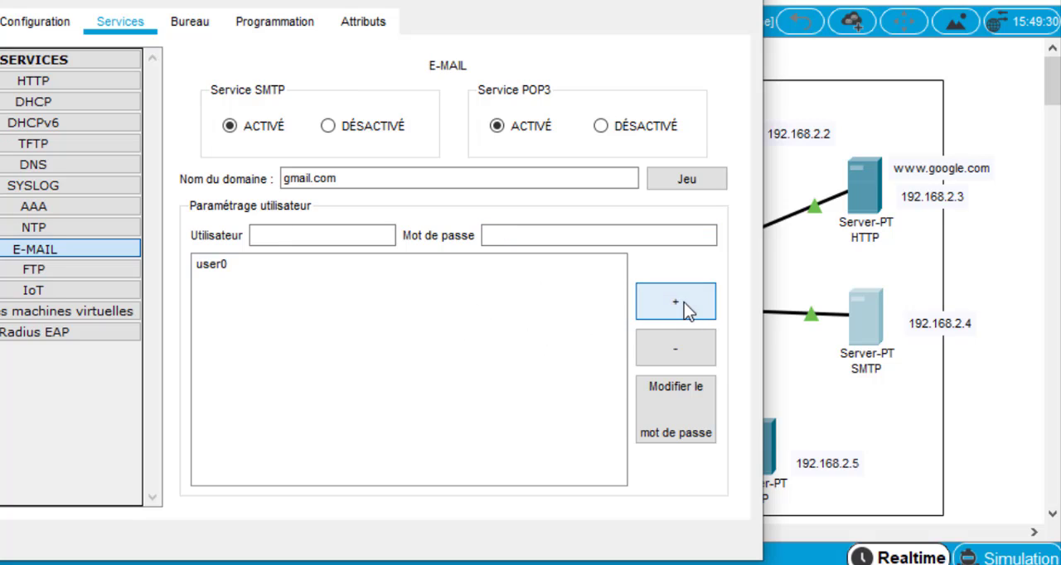
Add a second mail account, user1, with its password to the SMTP server's user list
left_click(363, 239)
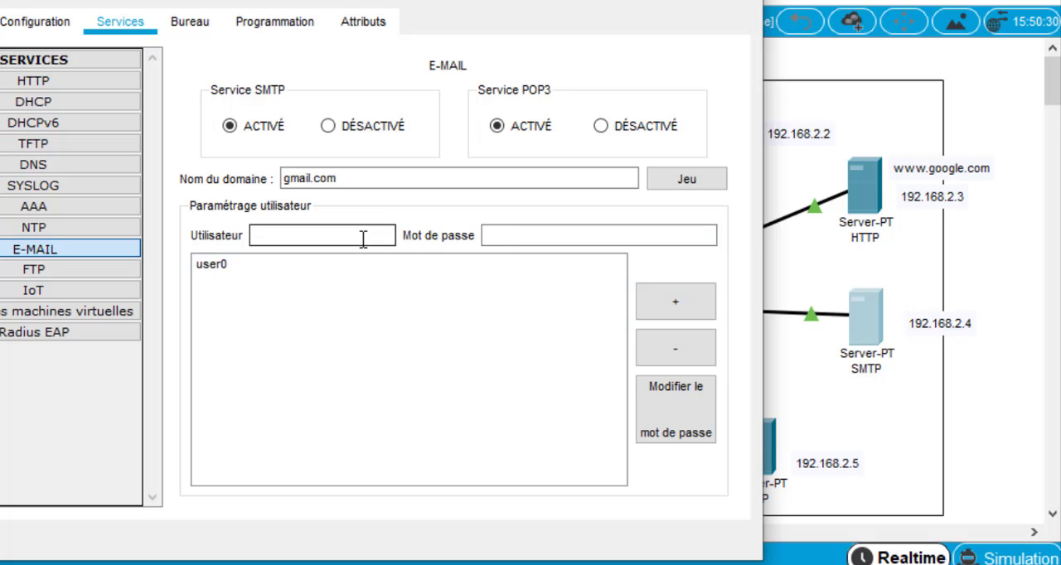
type("user1")
left_click(495, 237)
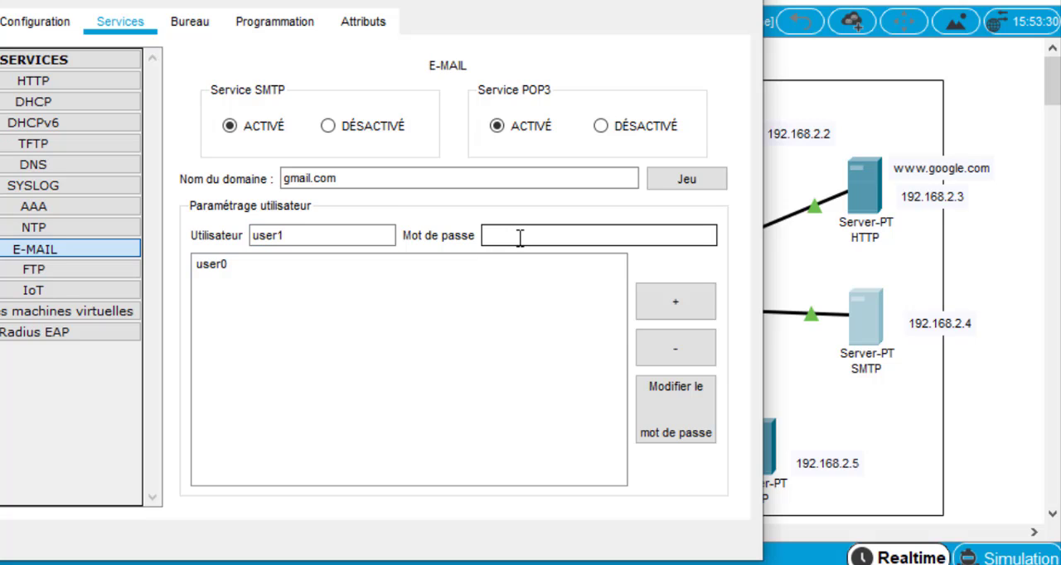
type("111")
left_click(659, 303)
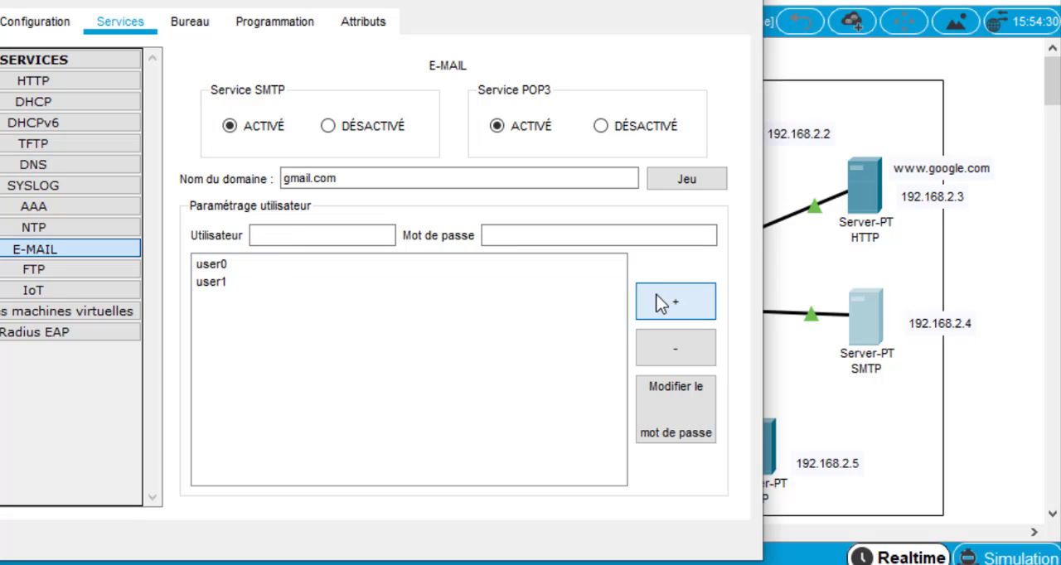
left_click(213, 282)
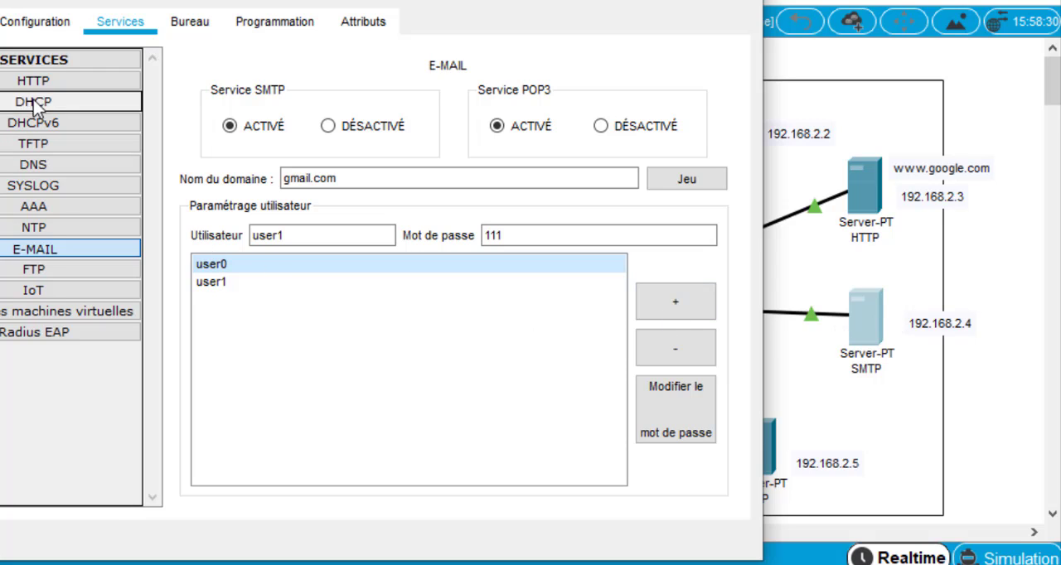
Disable the HTTP and HTTPS services on the SMTP server
left_click(39, 81)
left_click(611, 129)
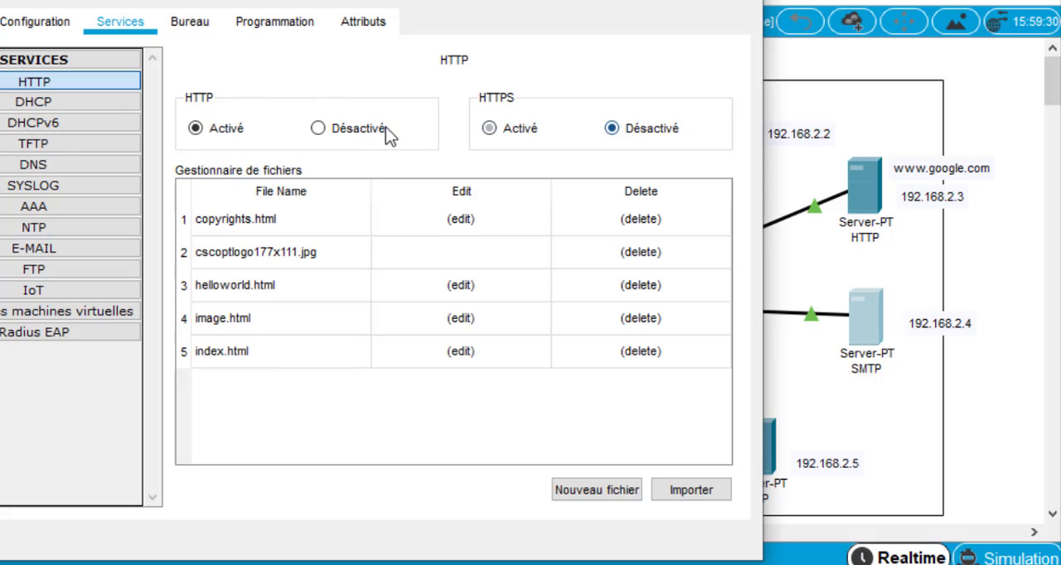
left_click(383, 130)
Check that DHCP and DHCPv6 are off on the SMTP server, and disable its TFTP service
left_click(70, 107)
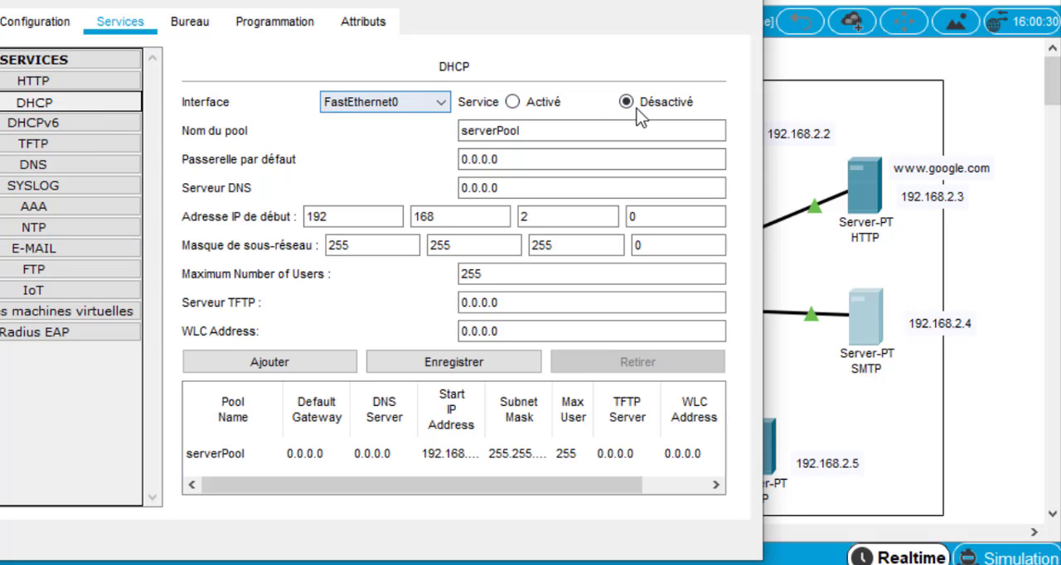
left_click(33, 123)
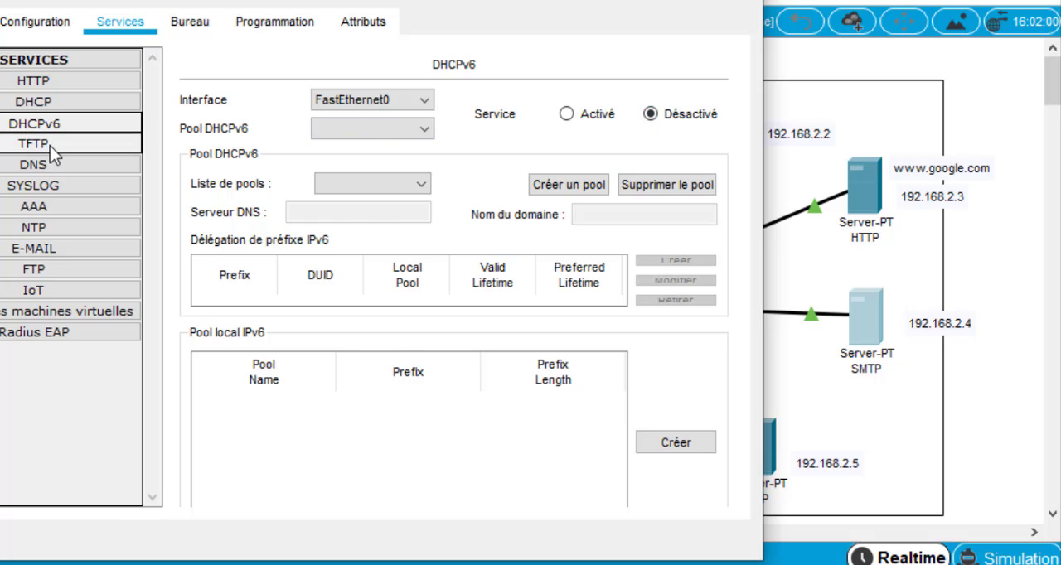
left_click(50, 146)
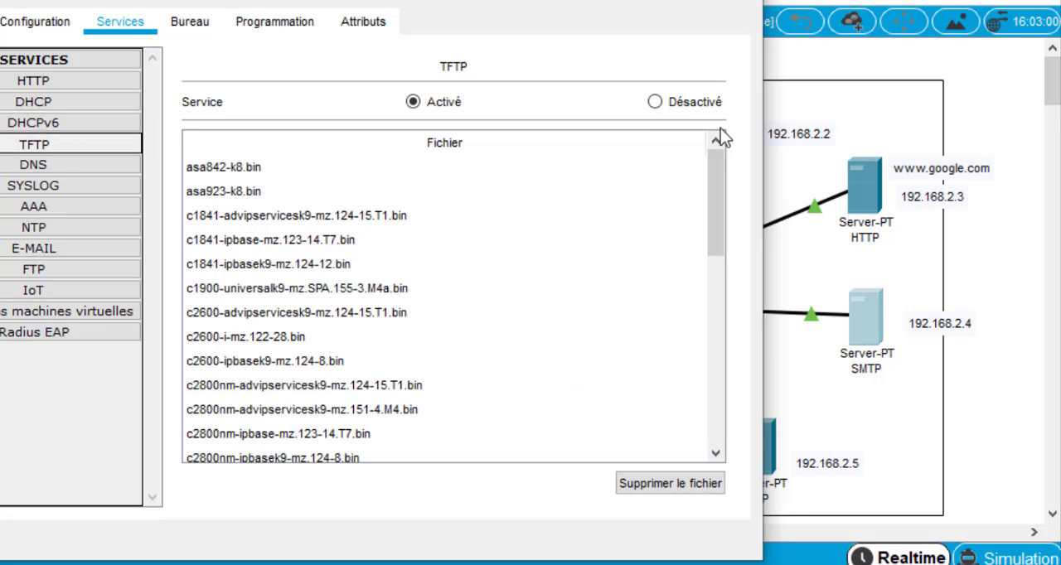
left_click(655, 102)
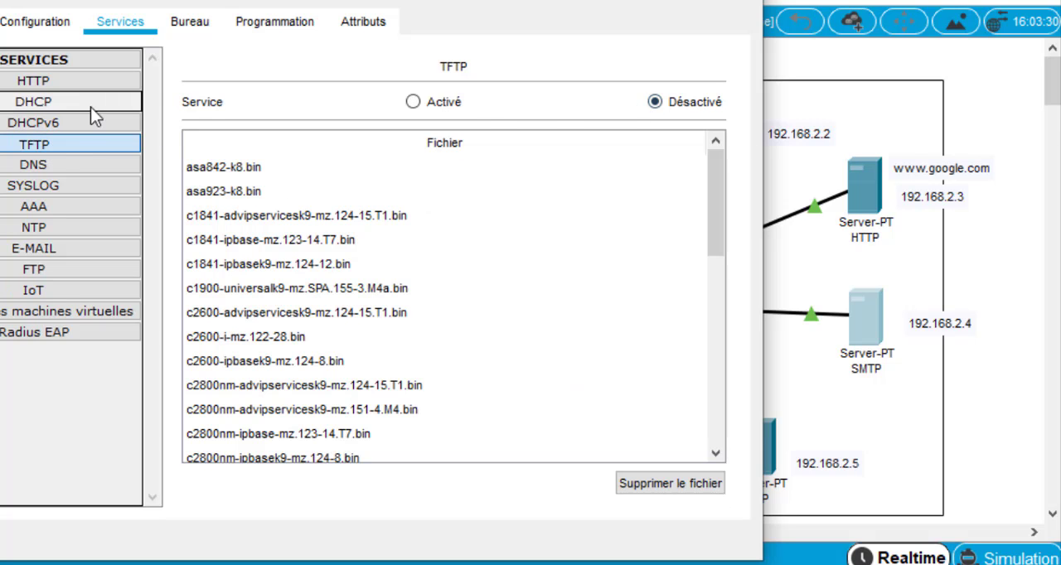
Check the DNS and AAA services on the SMTP server, and disable its Syslog and NTP services
left_click(53, 163)
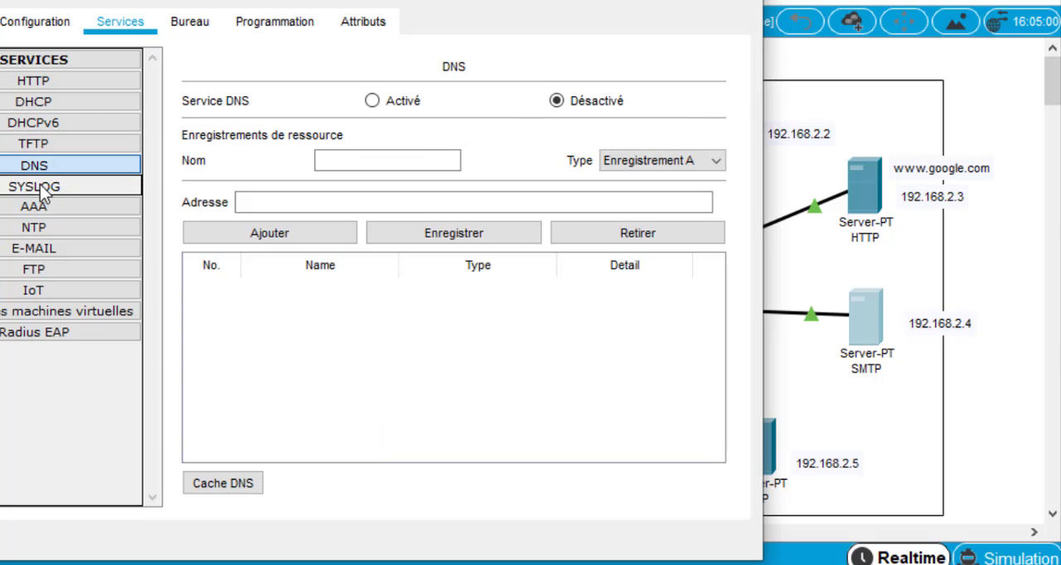
left_click(43, 189)
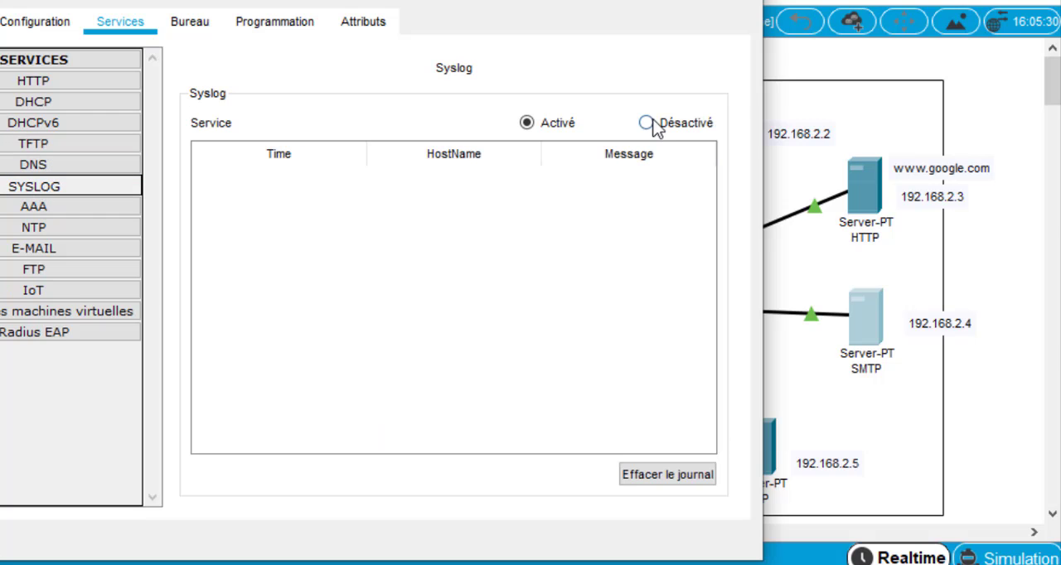
left_click(646, 123)
left_click(52, 214)
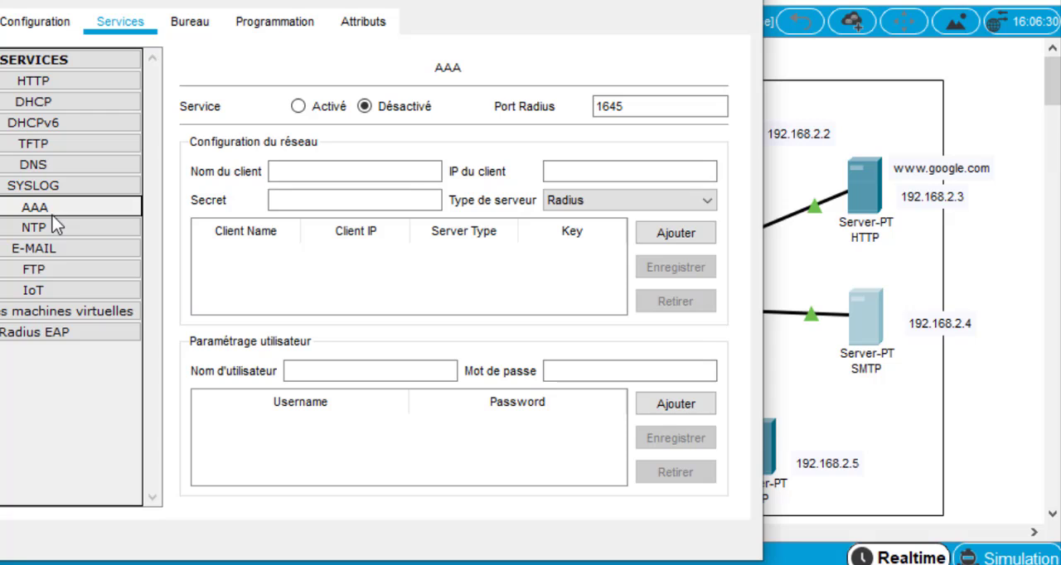
left_click(52, 230)
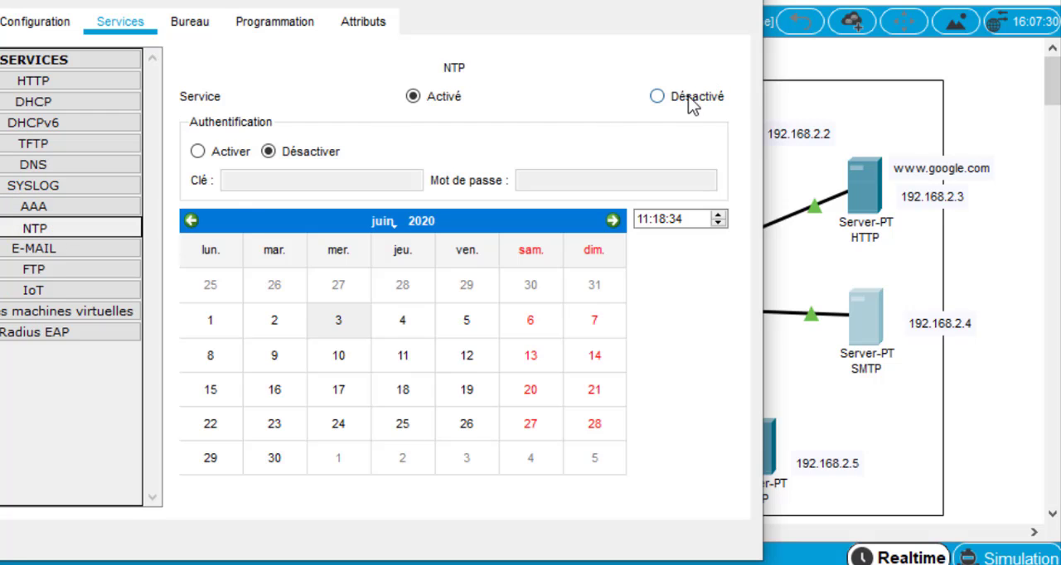
left_click(692, 98)
Disable the FTP and virtual machine management services on the SMTP server
left_click(34, 248)
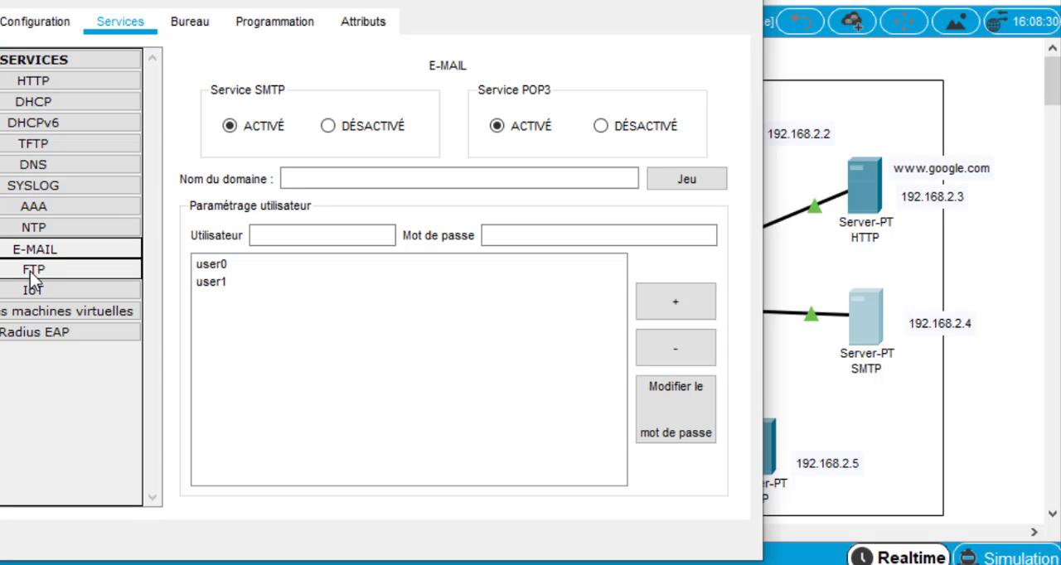
left_click(33, 272)
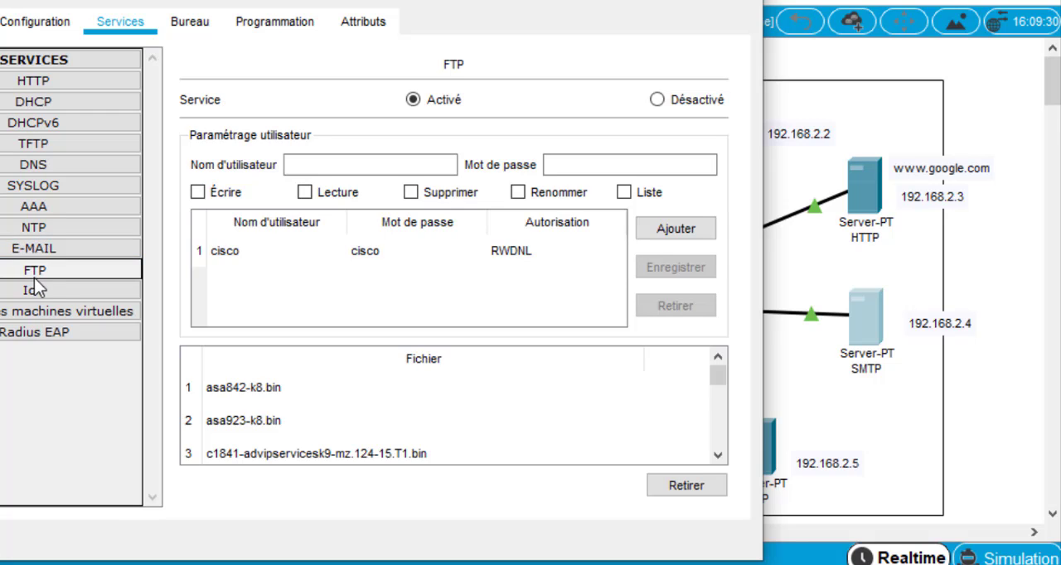
left_click(688, 104)
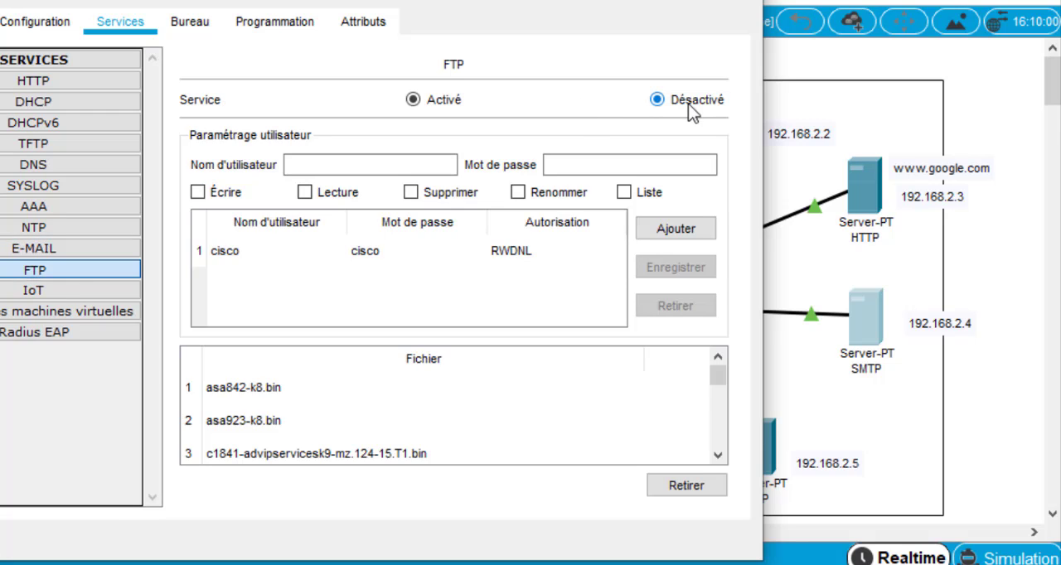
left_click(46, 295)
left_click(51, 311)
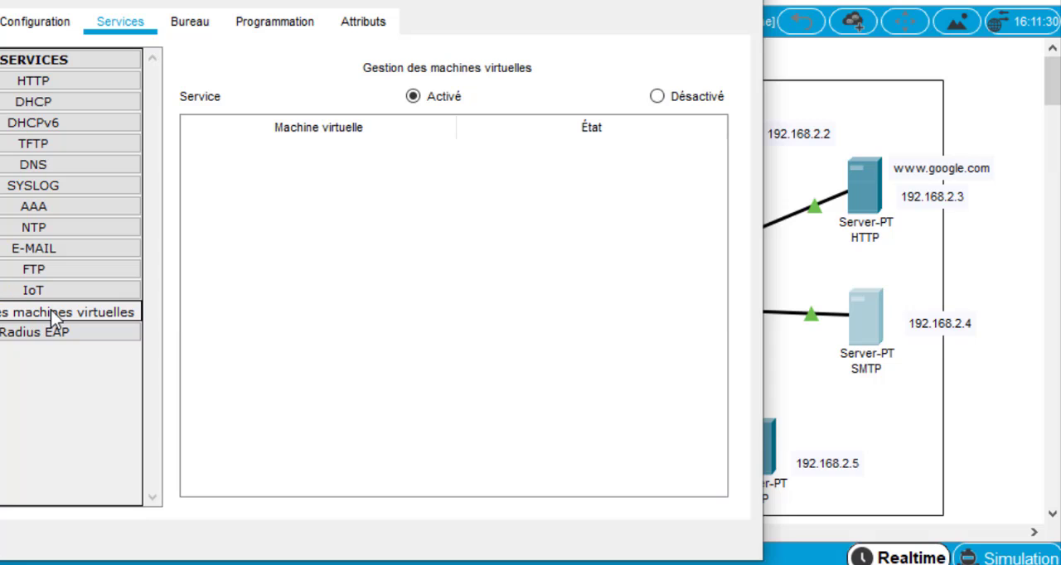
left_click(657, 97)
left_click(83, 331)
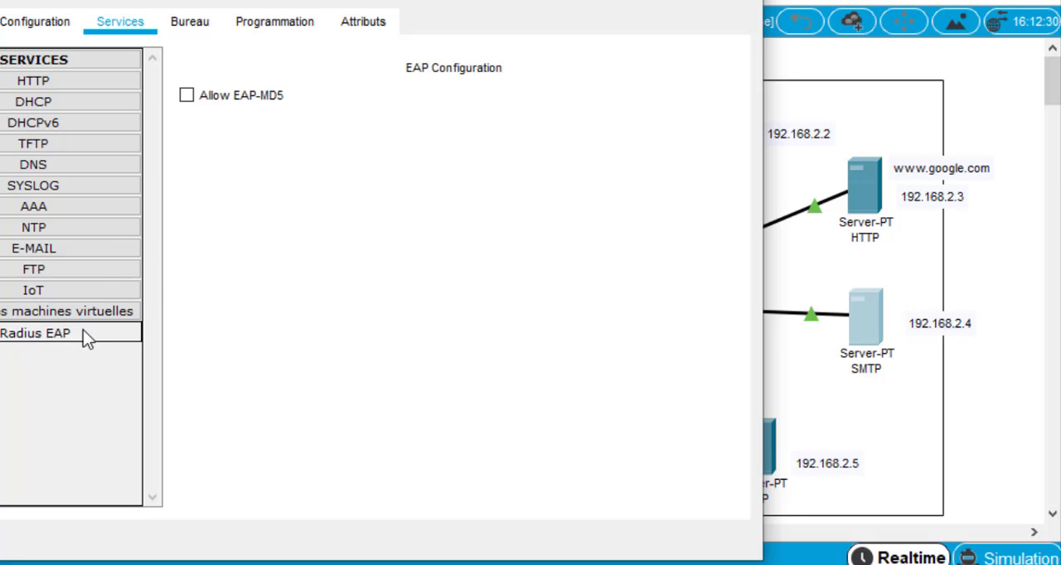
Review the user0 and user1 accounts in the E-MAIL service, and close the SMTP server's window
left_click(53, 249)
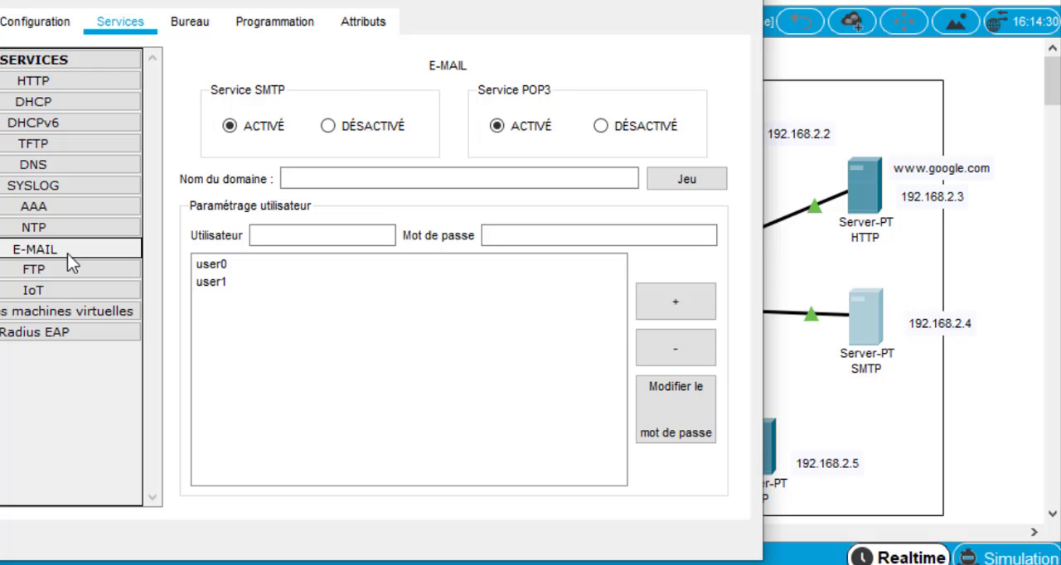
left_click(215, 282)
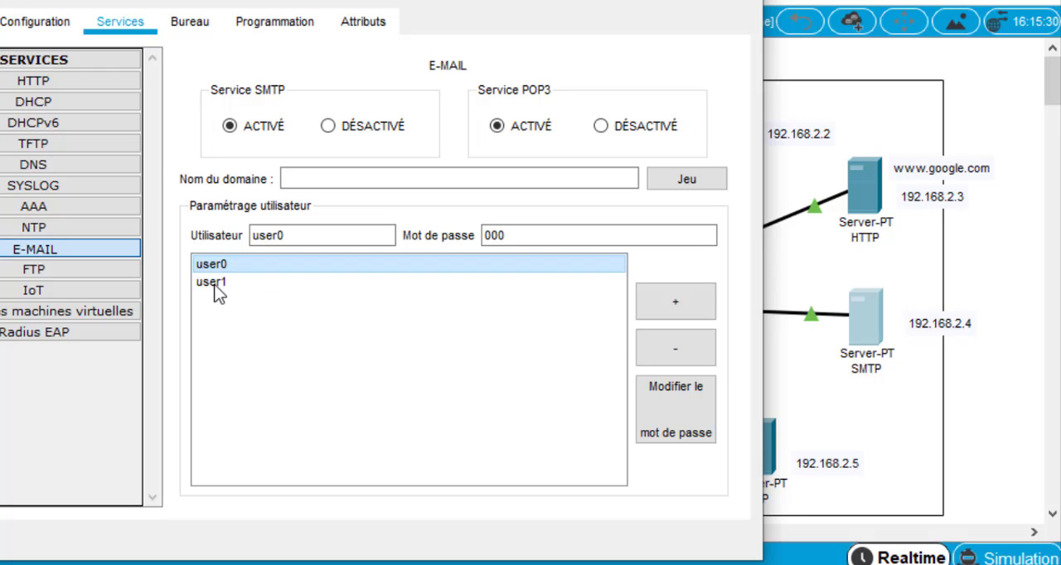
left_click(214, 284)
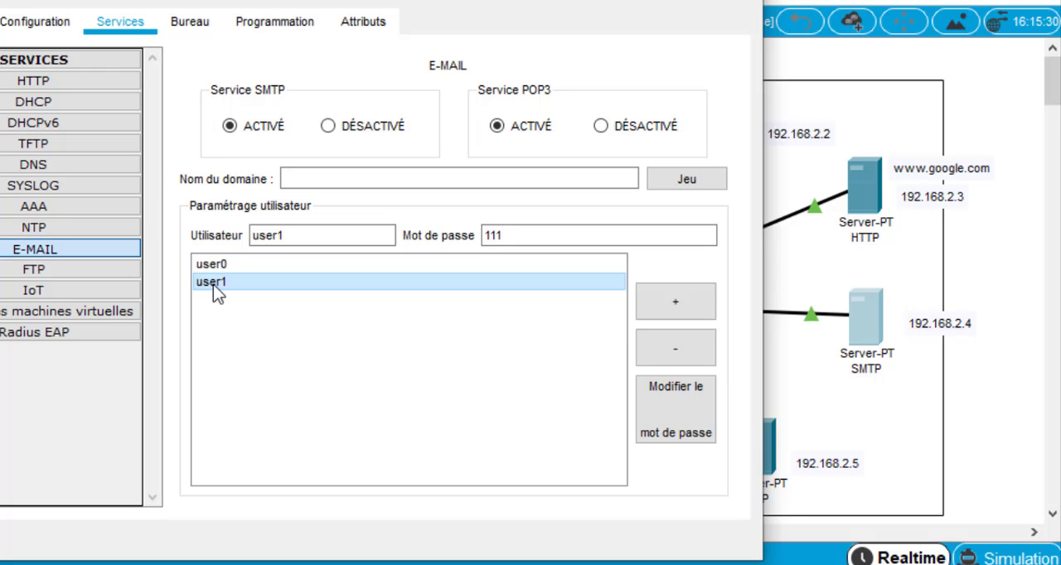
left_click(750, 3)
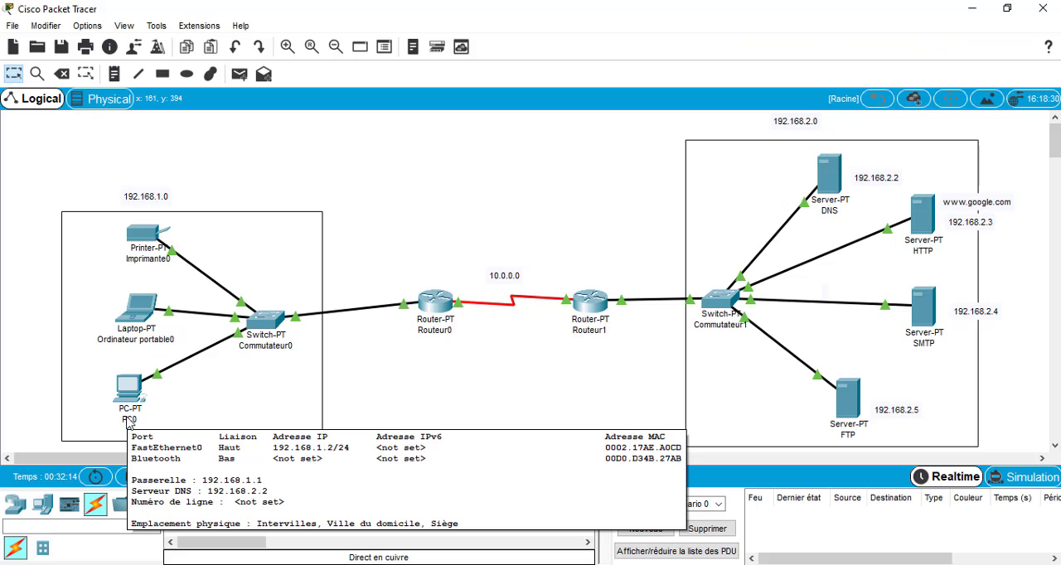
Rename PC0 in the 192.168.1.0 network as user0
left_click(116, 420)
left_click_drag(115, 420, 131, 420)
type("user0")
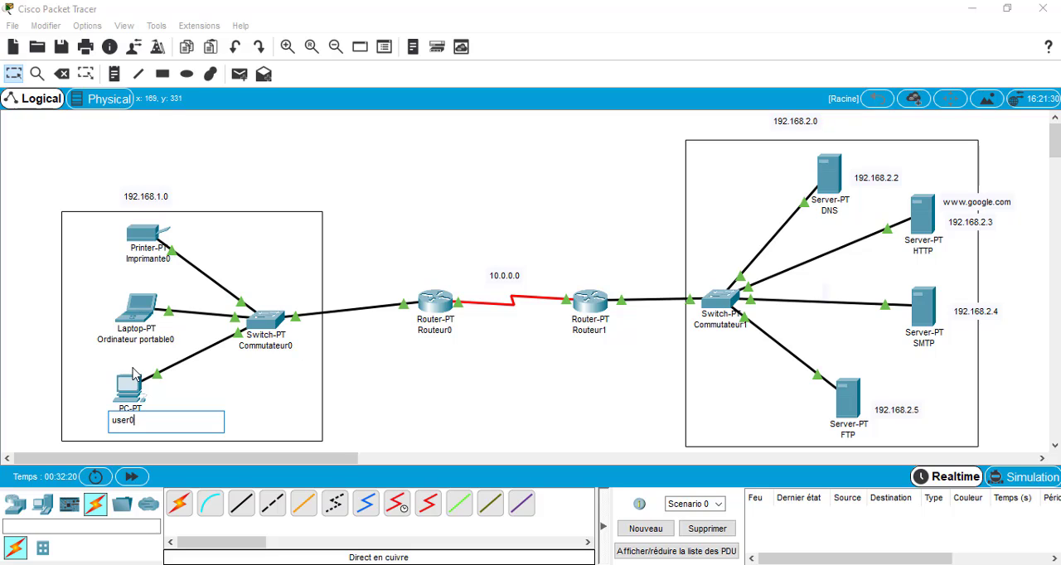
Rename the laptop in the 192.168.1.0 network as user1
left_click(140, 340)
left_click_drag(117, 341, 195, 342)
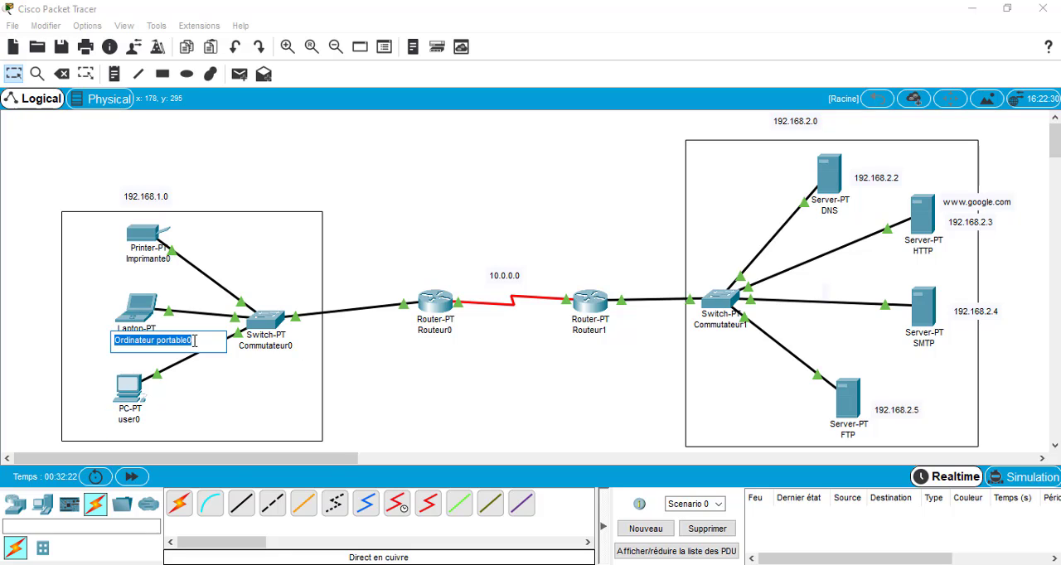
type("user1")
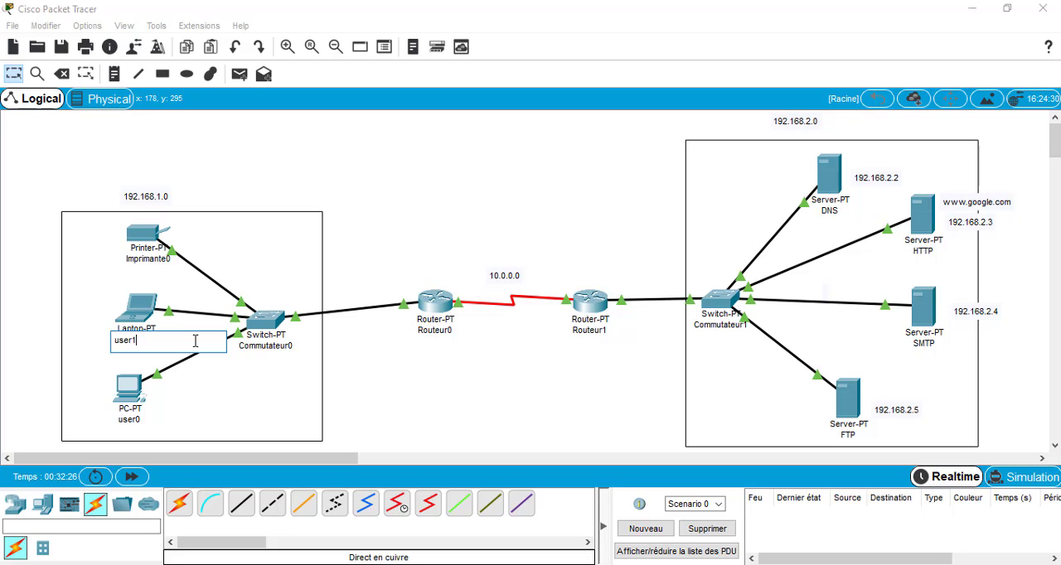
left_click(185, 389)
left_click(18, 347)
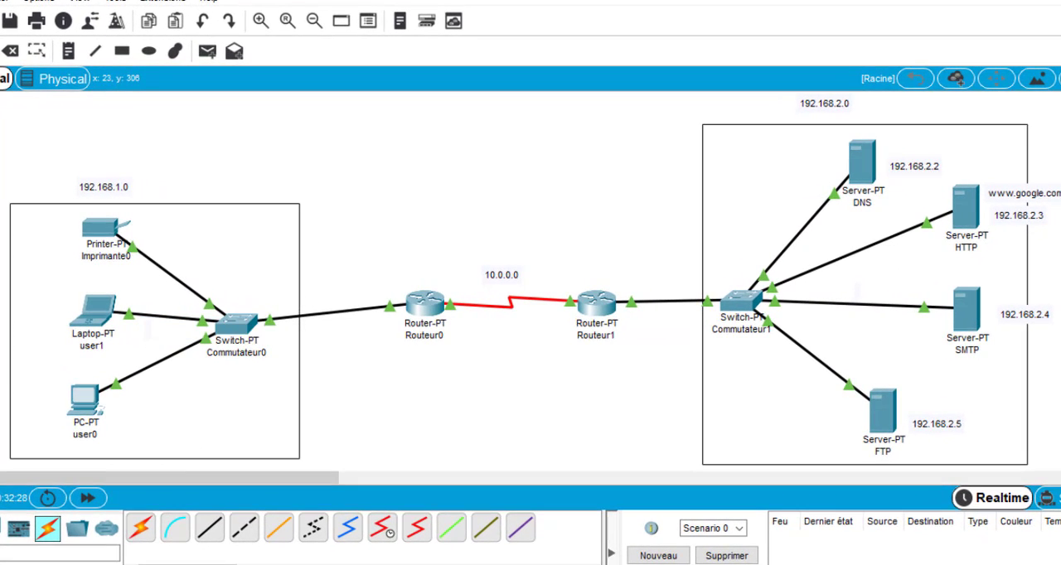
Open the E-mail configuration on the user0 PC, widening its window to show all the desktop applications
left_click(91, 408)
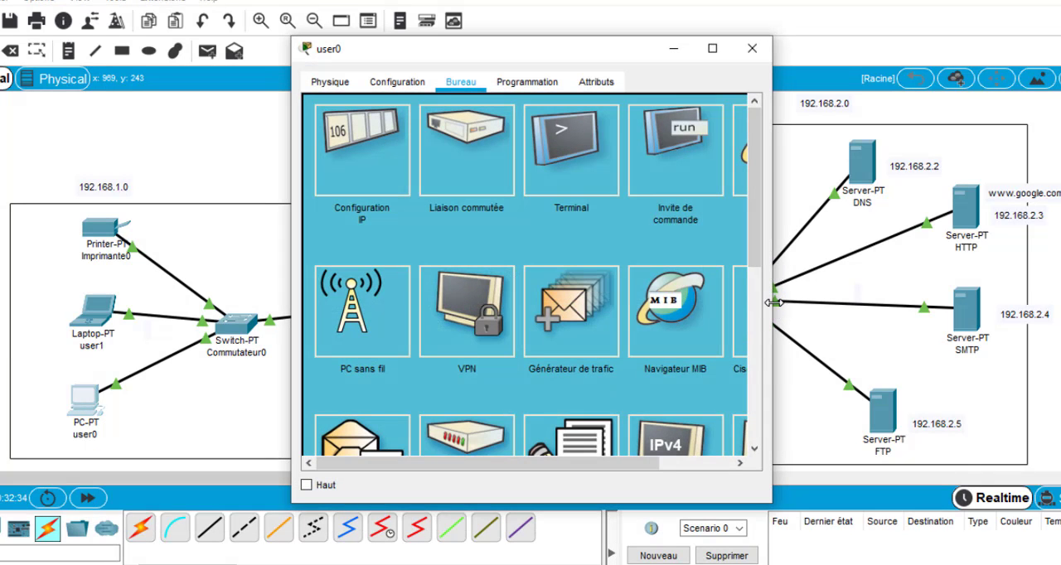
left_click_drag(772, 302, 892, 303)
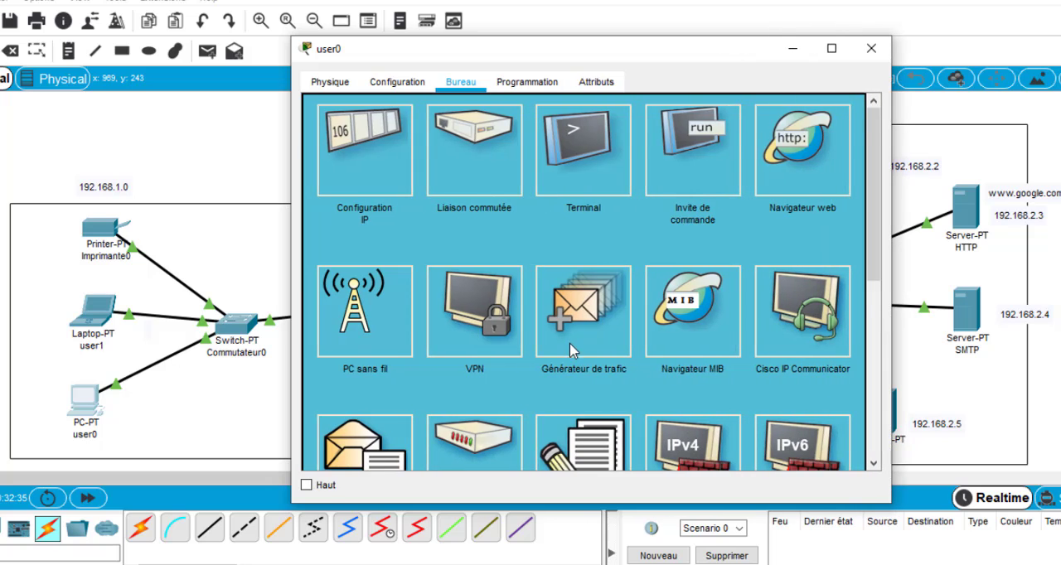
scroll(571, 350, "down", 2)
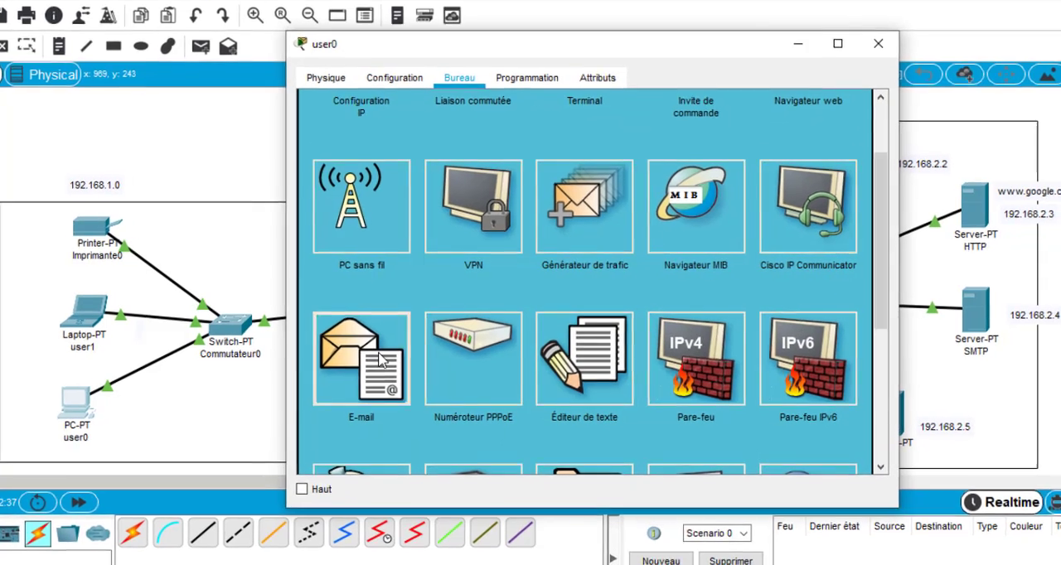
left_click(381, 358)
scroll(489, 349, "up", 2)
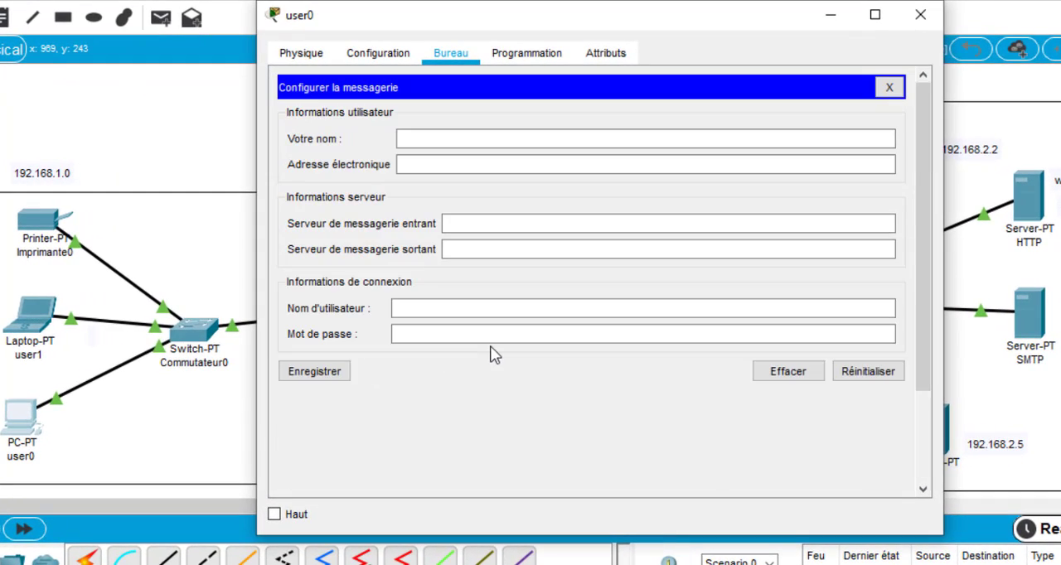
Fill in user0's mail user information with the name user0 and its e-mail address in the gmail.com domain
left_click(412, 138)
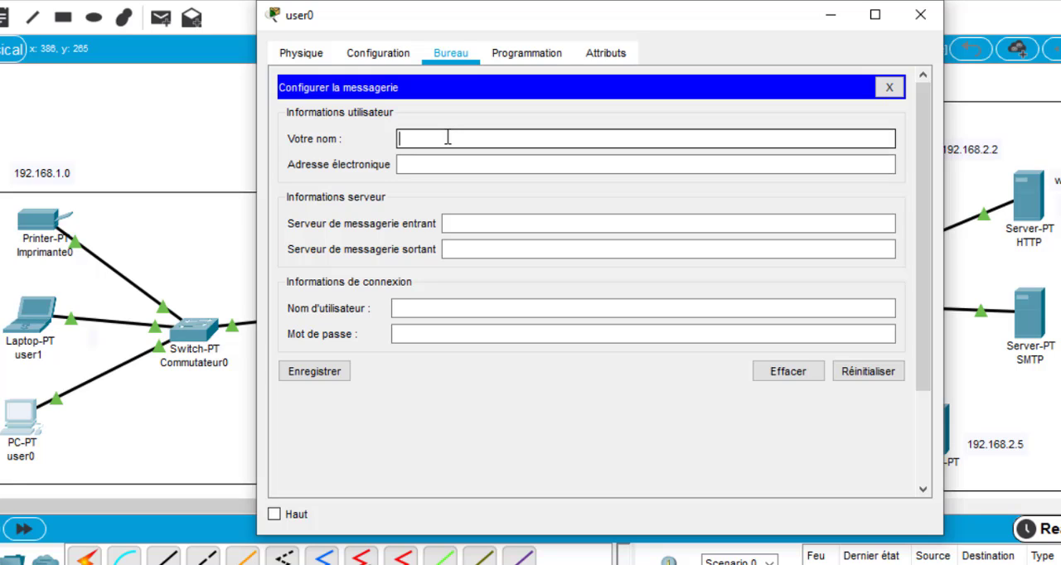
type("user0")
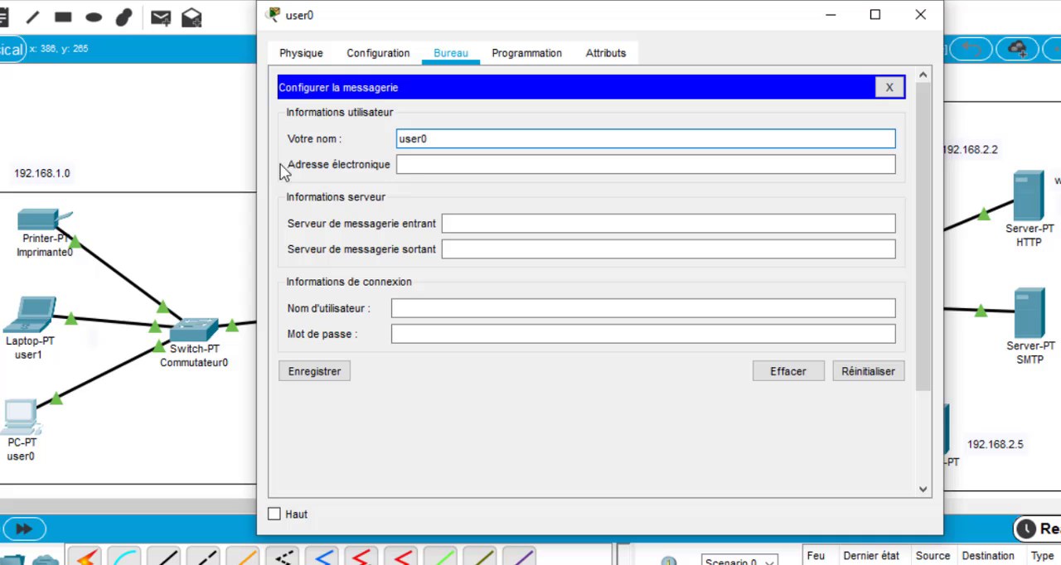
left_click(424, 168)
type("u")
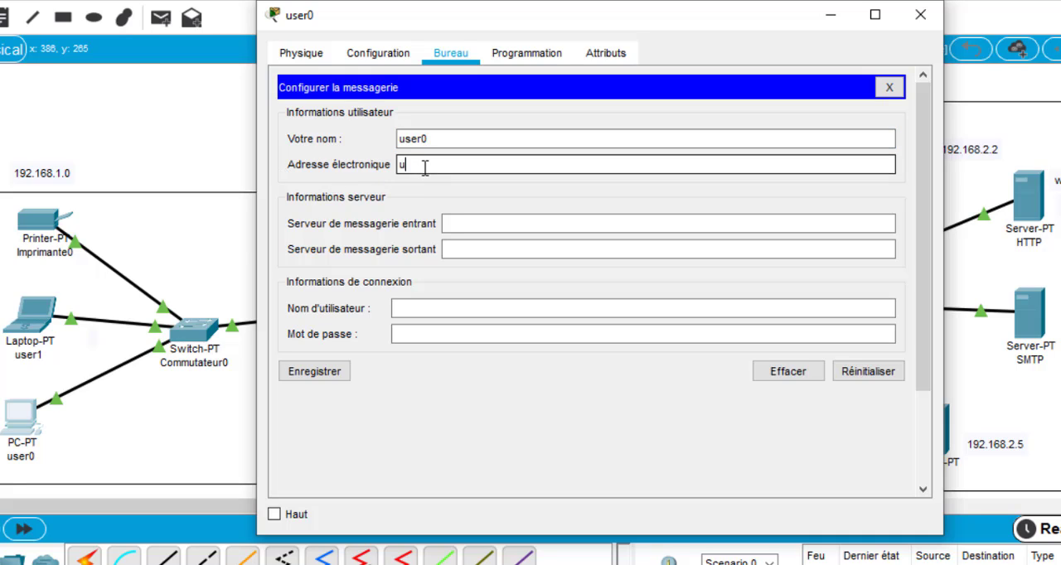
type("ser0@gmail.com")
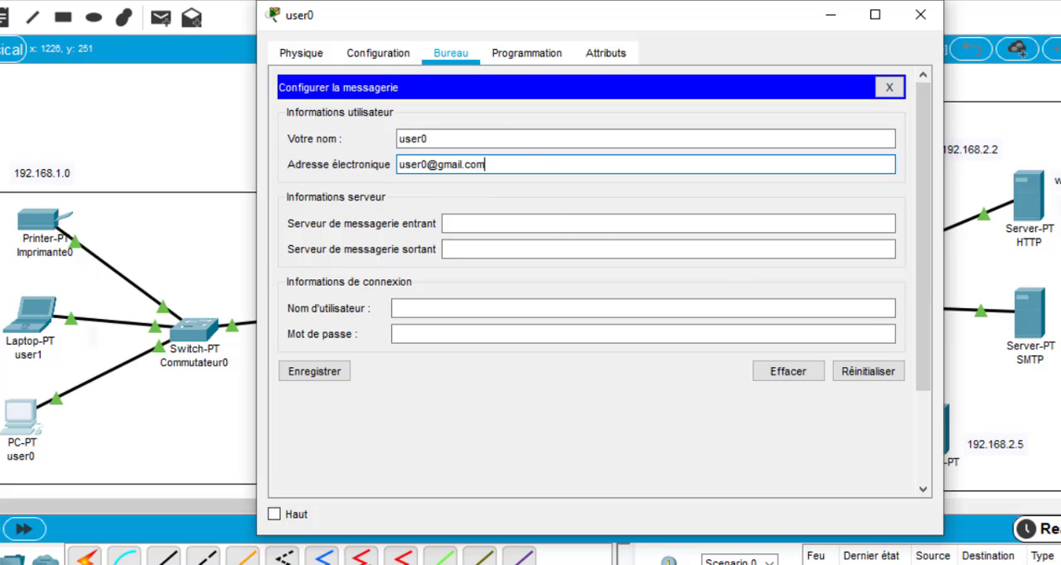
left_click(438, 164)
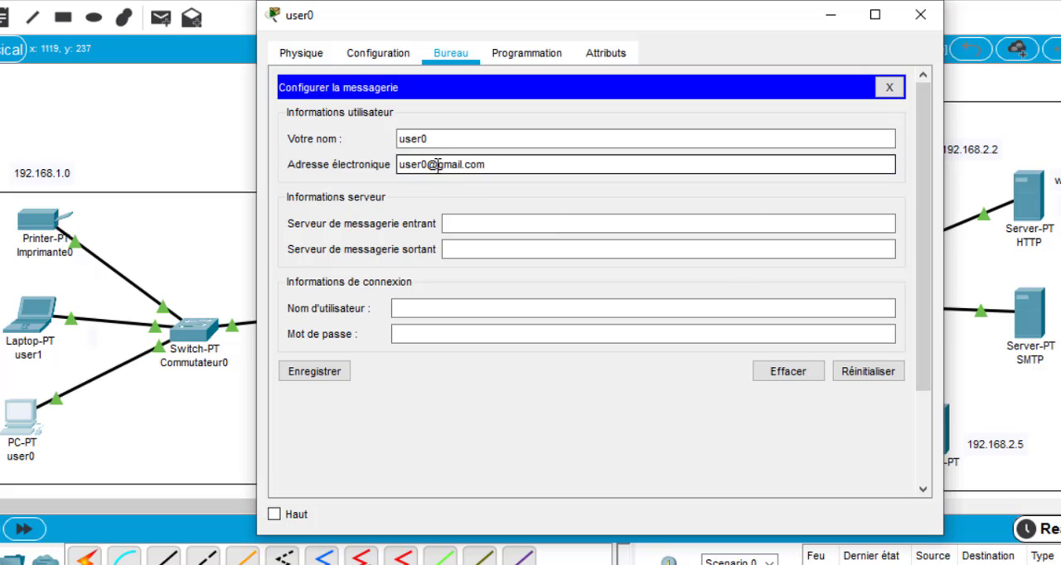
left_click_drag(437, 165, 499, 165)
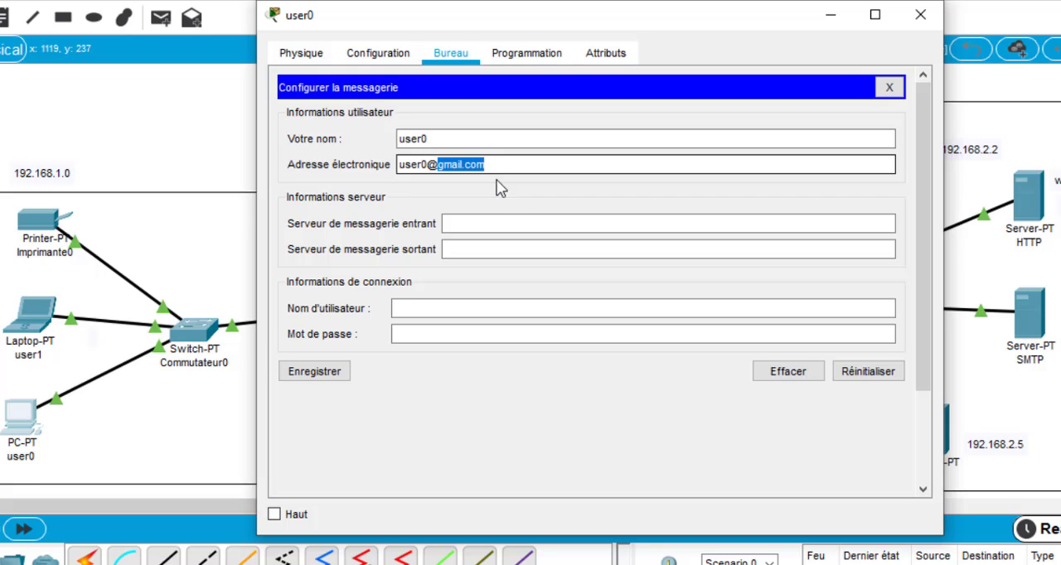
Set both the incoming and outgoing mail servers for user0 to 192.168.2.4
left_click(491, 222)
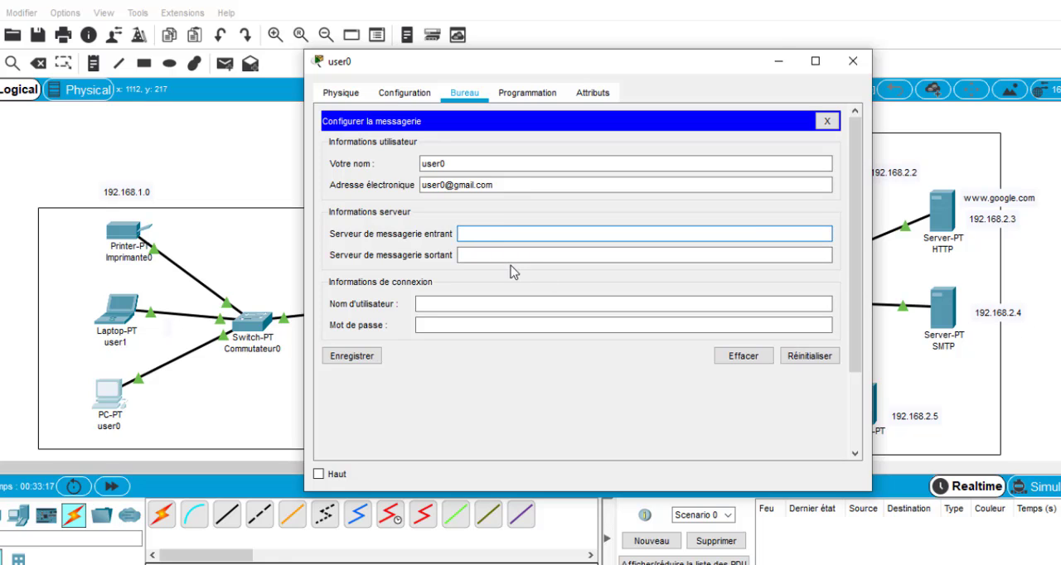
type("192.168")
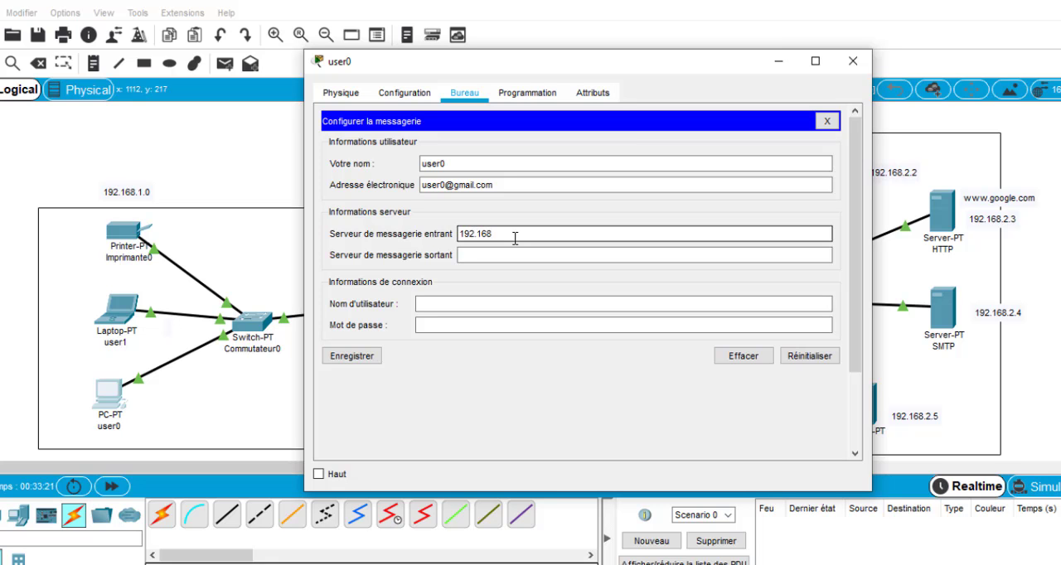
type(".2.4")
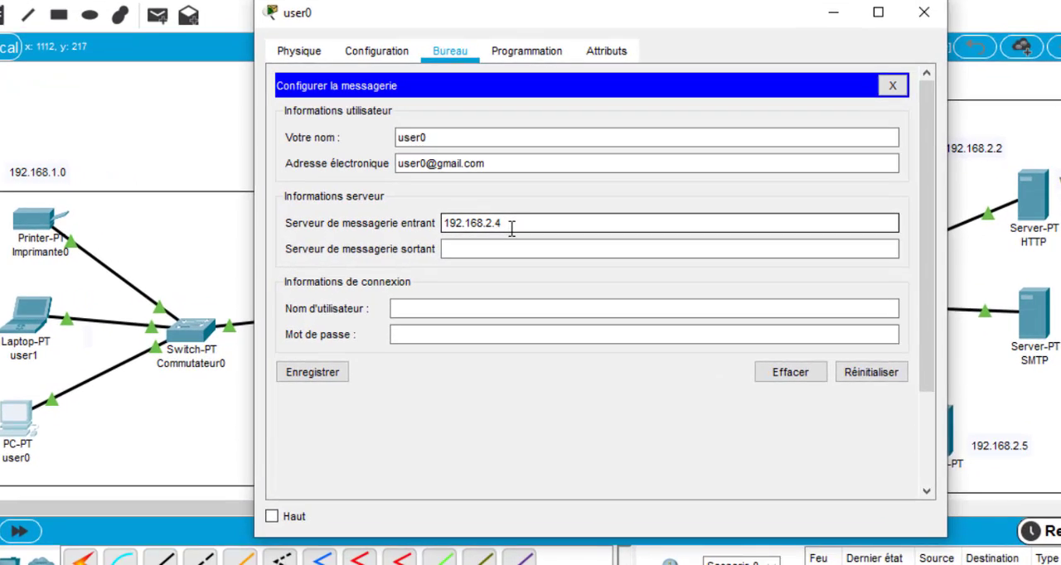
left_click(512, 249)
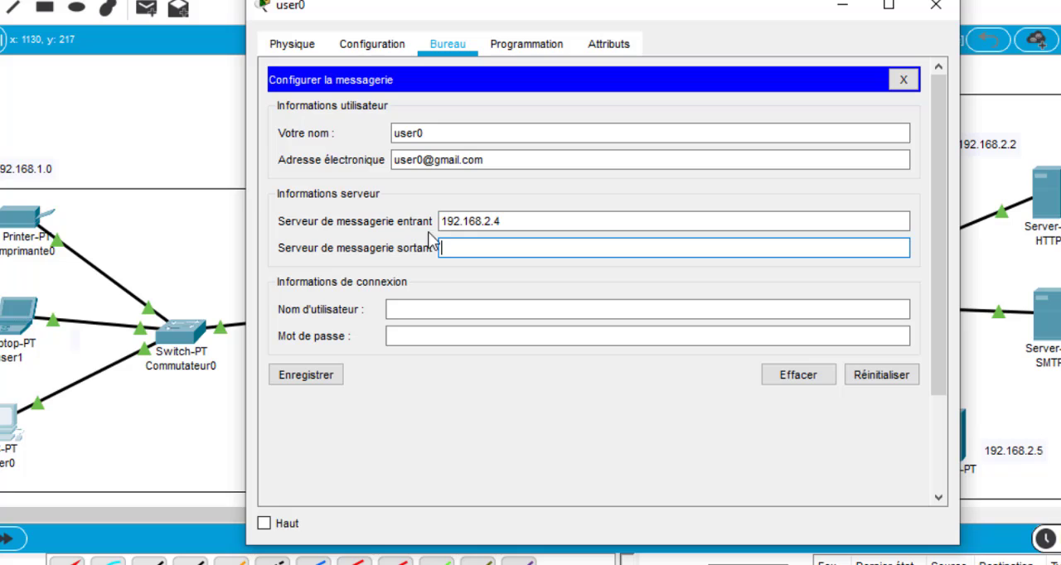
type("192")
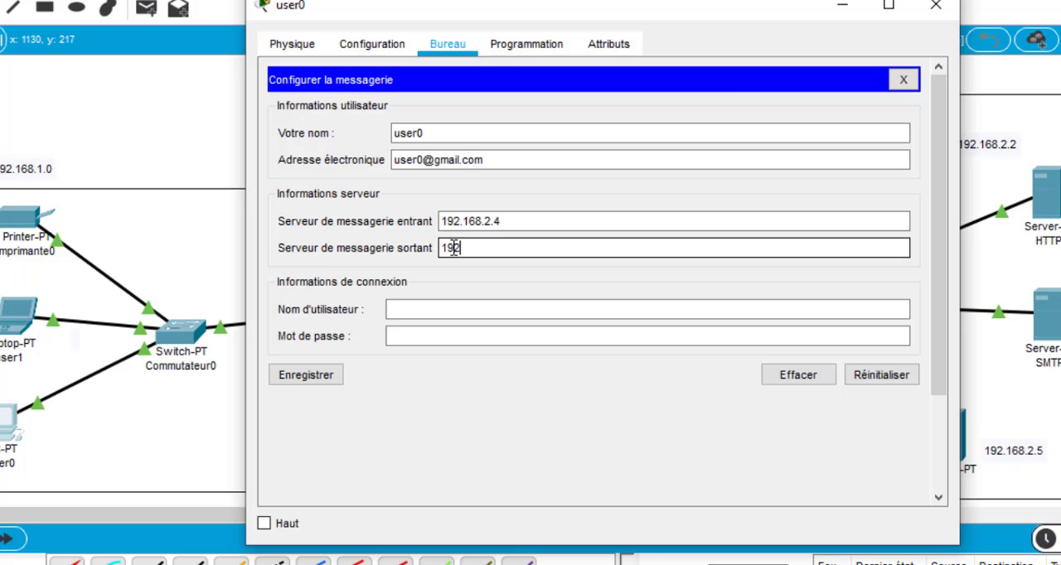
type(".168.2.4")
Enter the login user name user0 and the account password, save the mail configuration, and close the PC's window
left_click(448, 311)
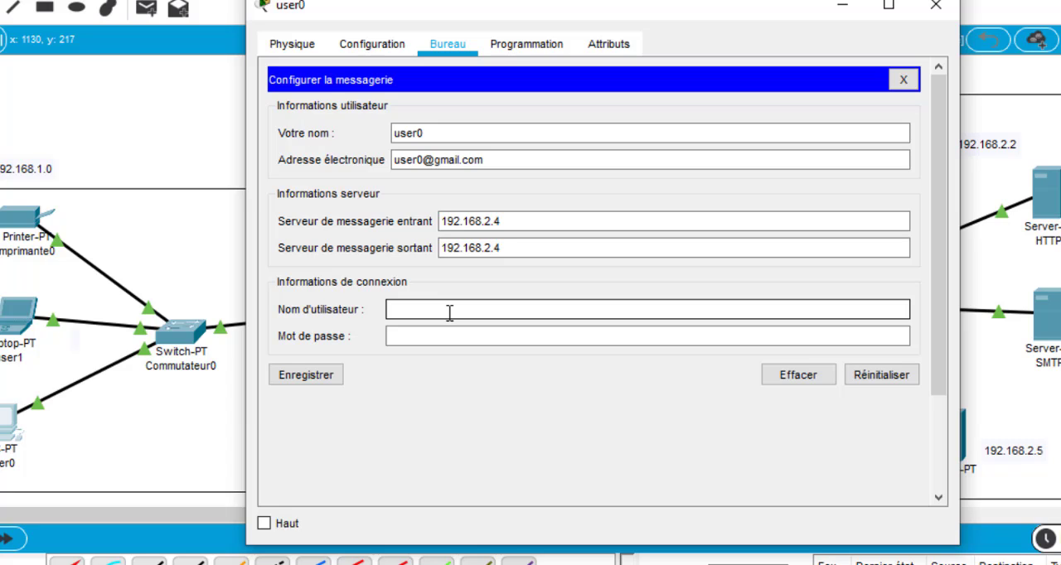
type("user0")
left_click(432, 334)
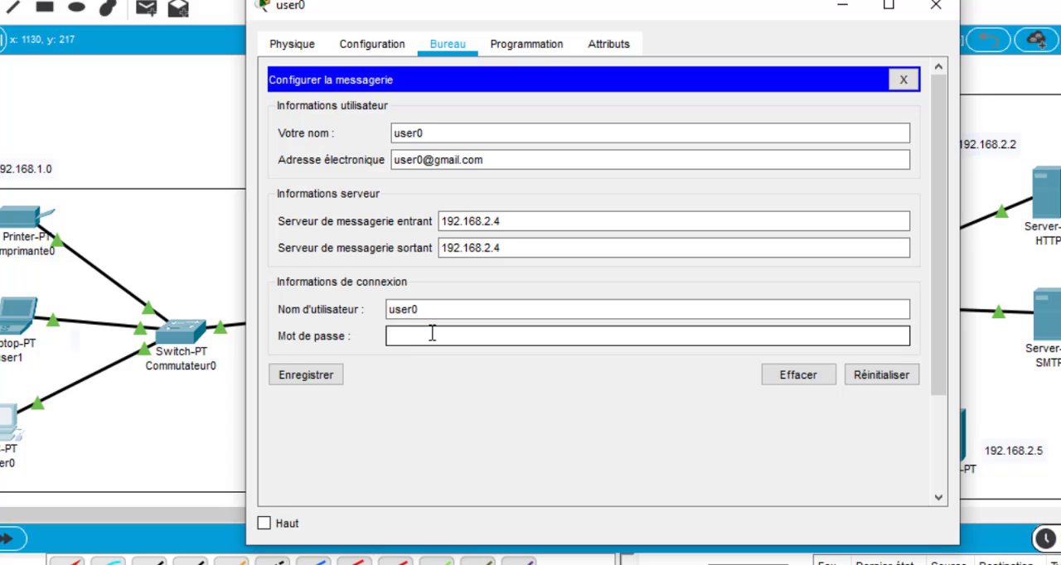
type("123")
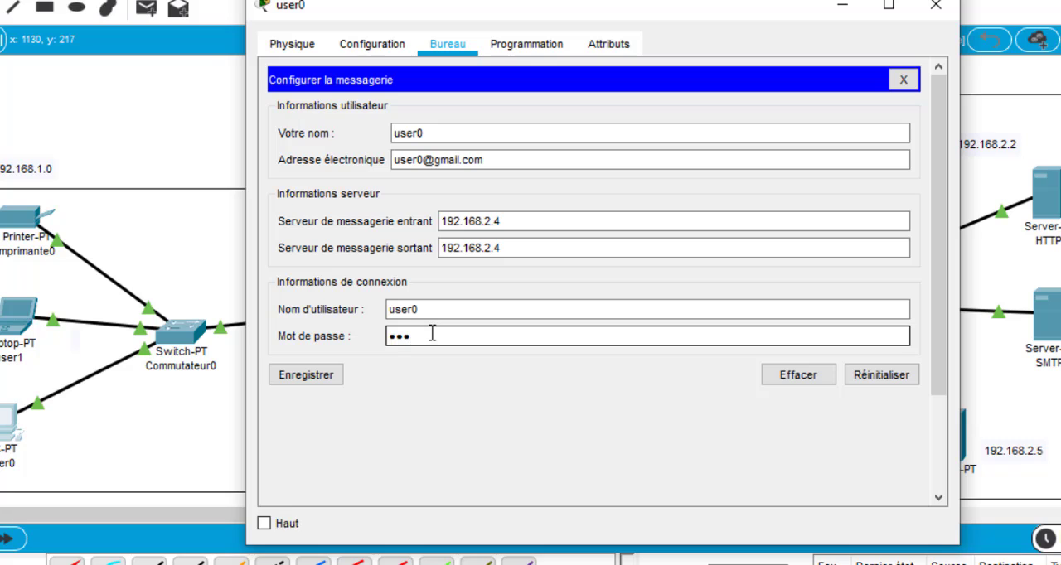
left_click(315, 379)
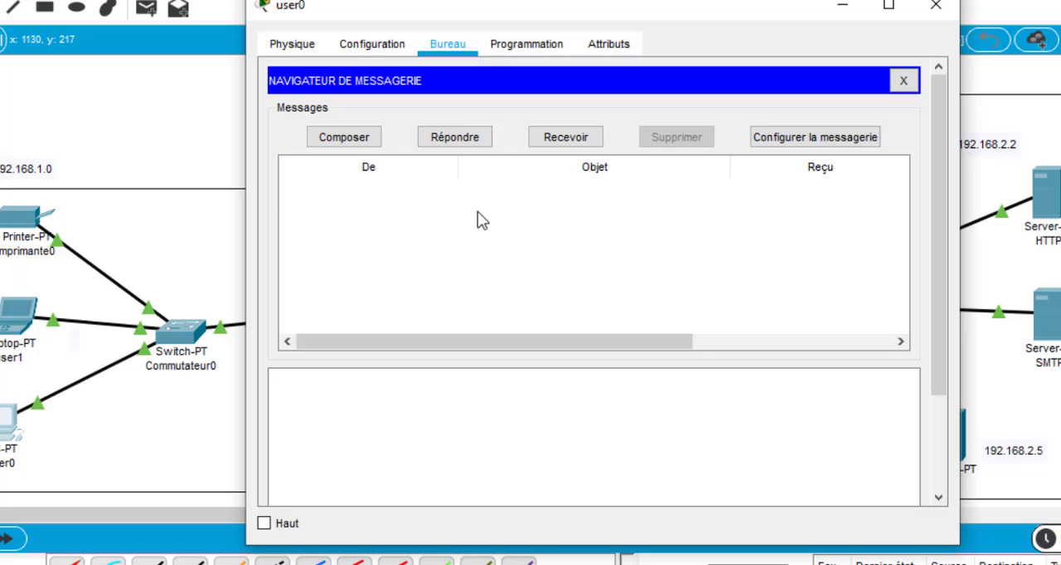
left_click(935, 9)
Open the E-mail configuration on the user1 laptop and widen its window
left_click(12, 317)
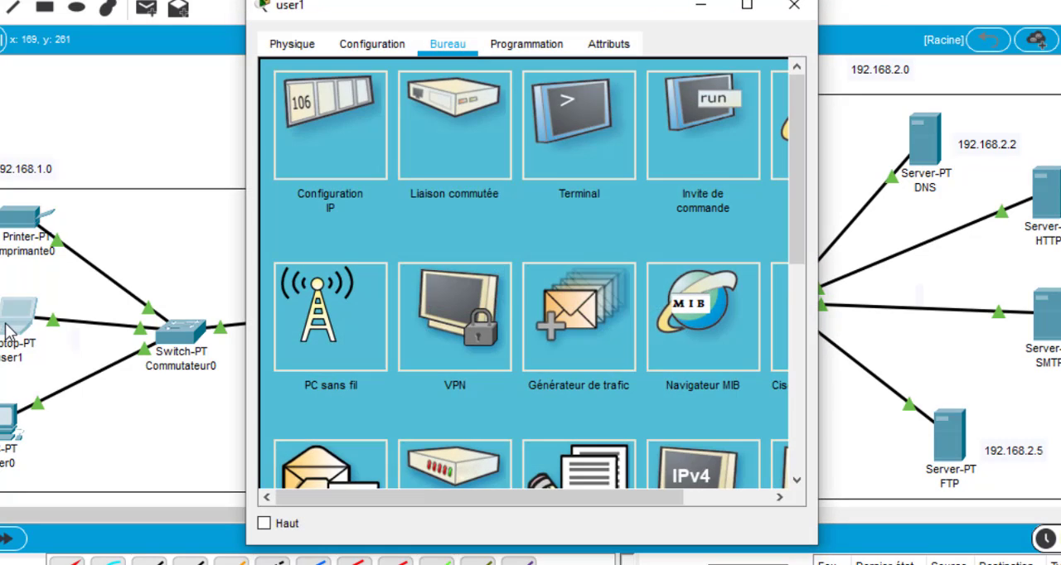
scroll(425, 318, "down", 2)
scroll(426, 317, "down", 1)
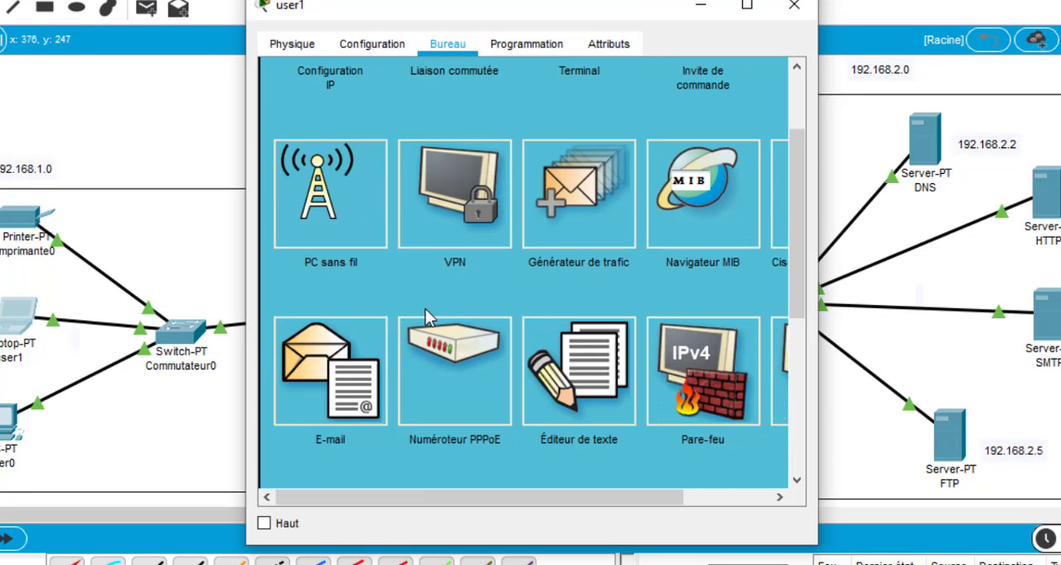
left_click(346, 392)
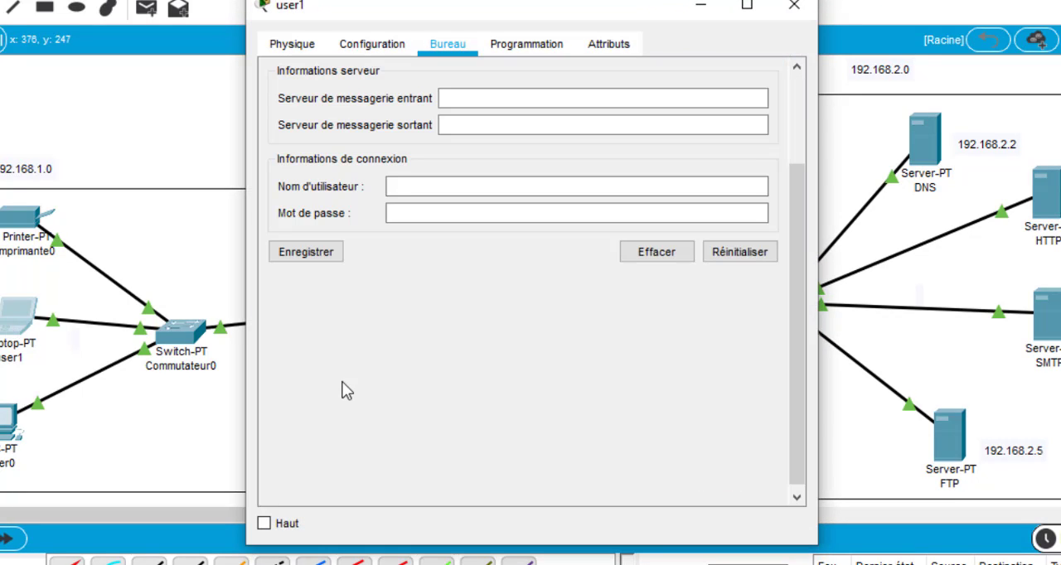
scroll(580, 290, "up", 2)
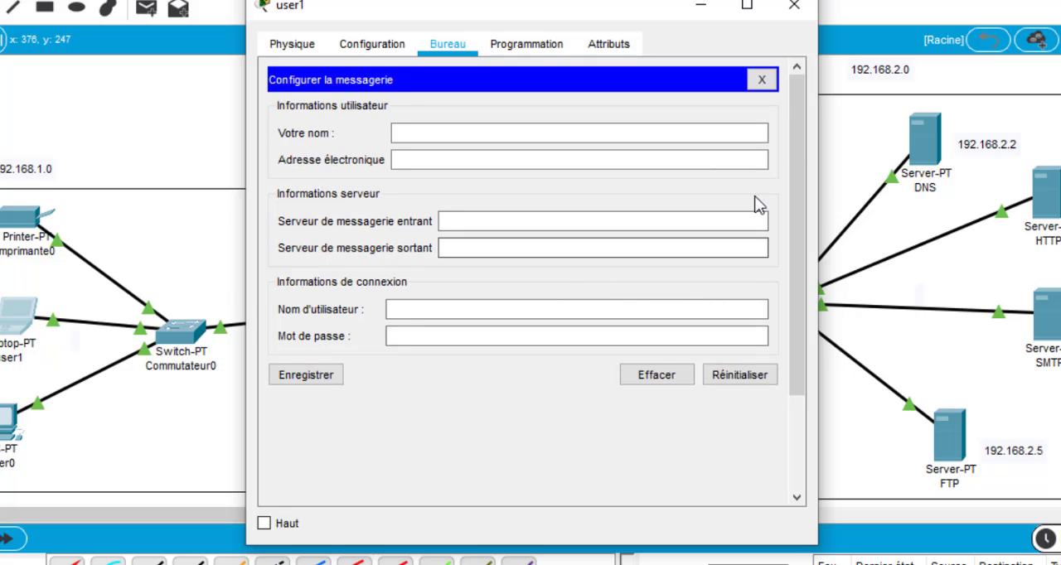
left_click_drag(817, 178, 957, 178)
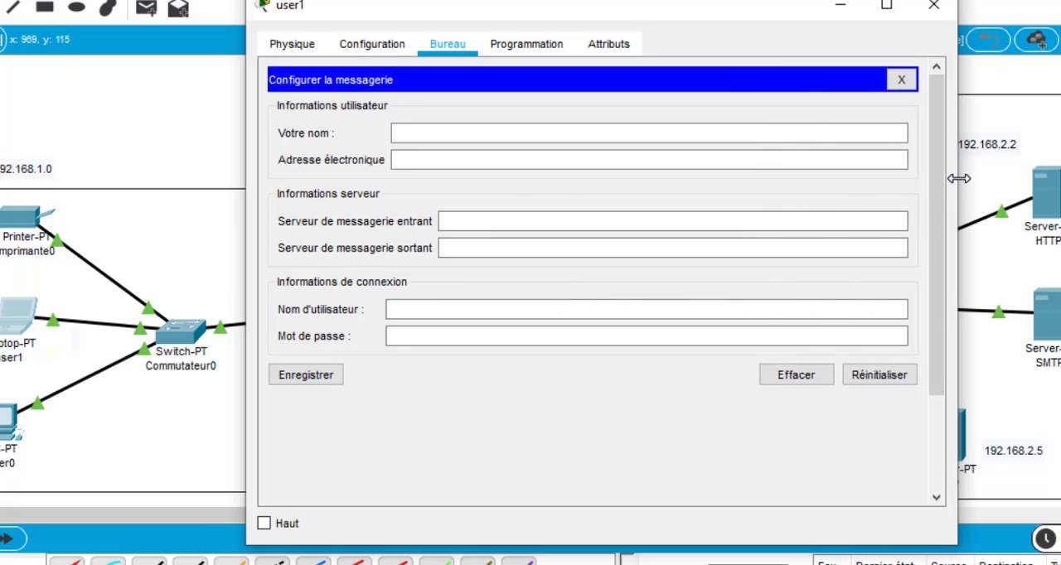
Fill in user1's mail user information with the name user1 and its e-mail address in the gmail.com domain
left_click(468, 132)
type("u")
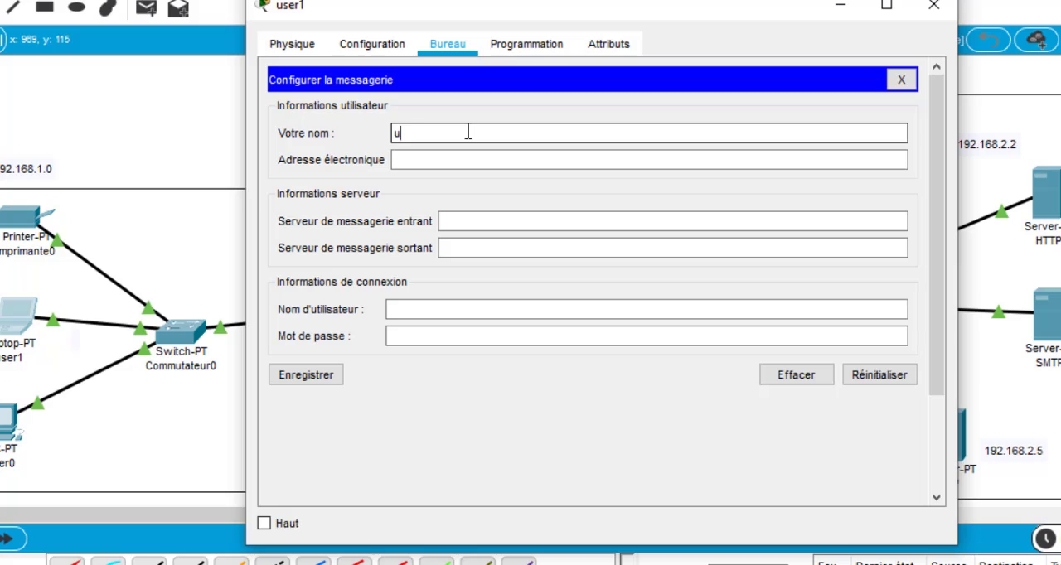
type("ser1")
left_click(408, 162)
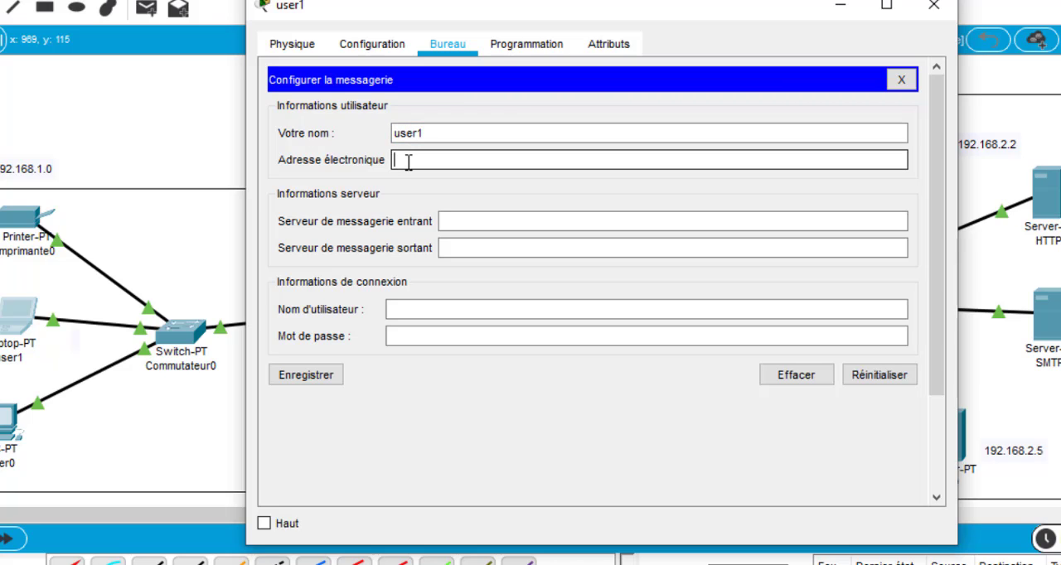
type("user1")
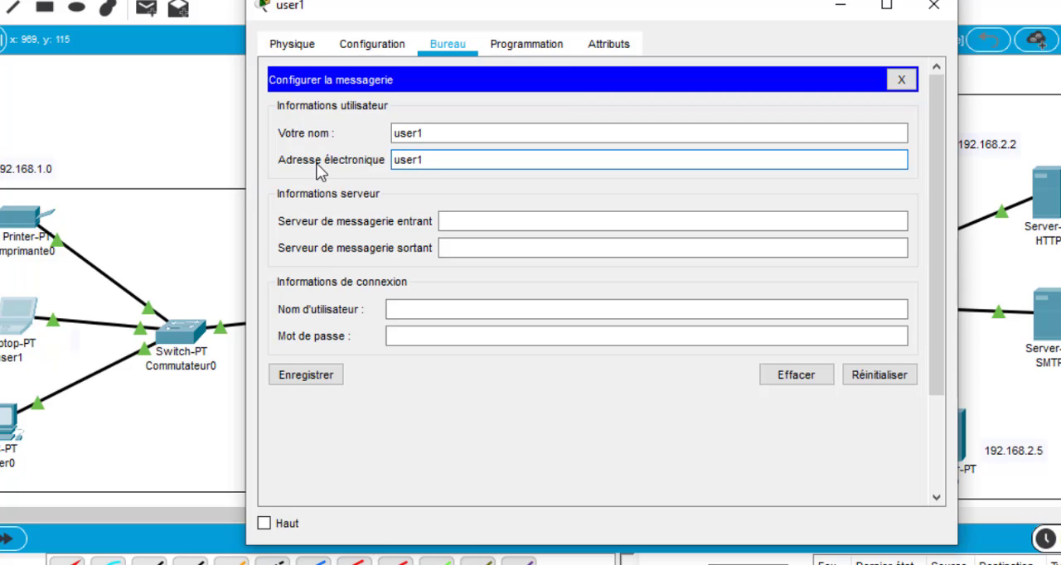
type("@gmail.com")
Set both the incoming and outgoing mail servers for user1 to 192.168.2.4
left_click(473, 217)
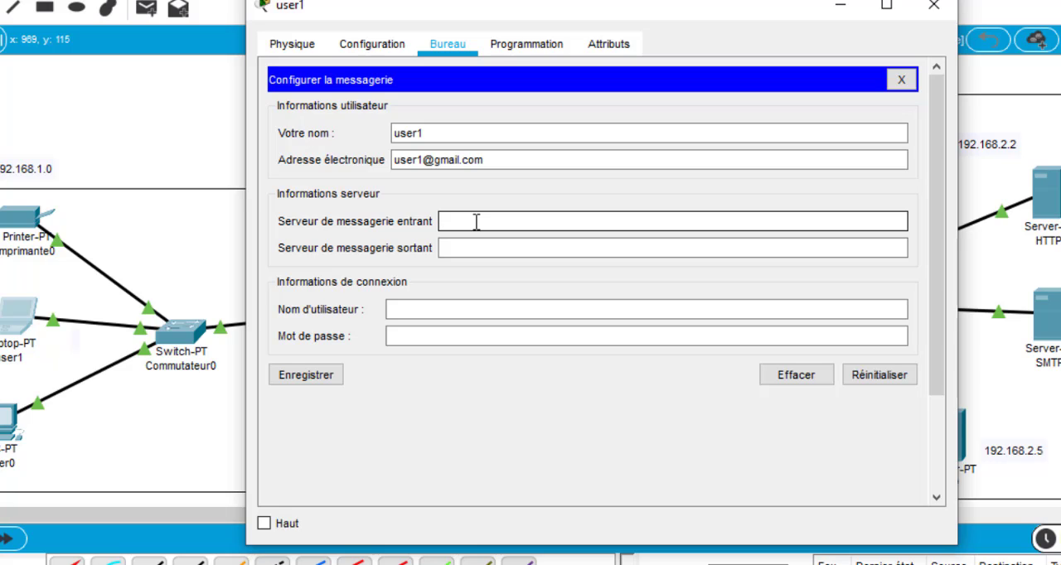
type("192.168.2.4")
left_click(495, 245)
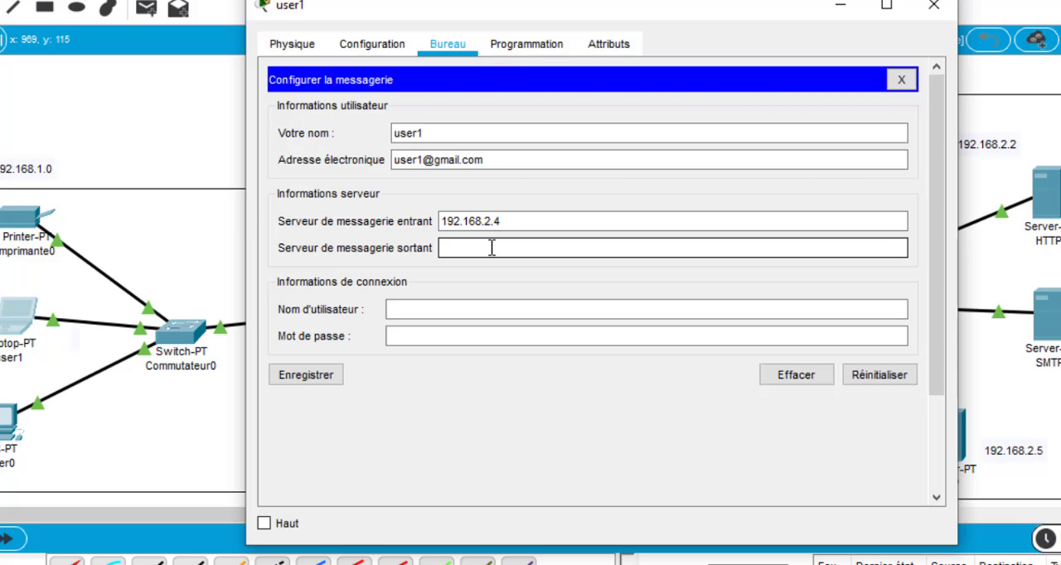
type("192.168.2.4")
Enter the login user name user1 and the account password, and save user1's mail configuration
left_click(447, 308)
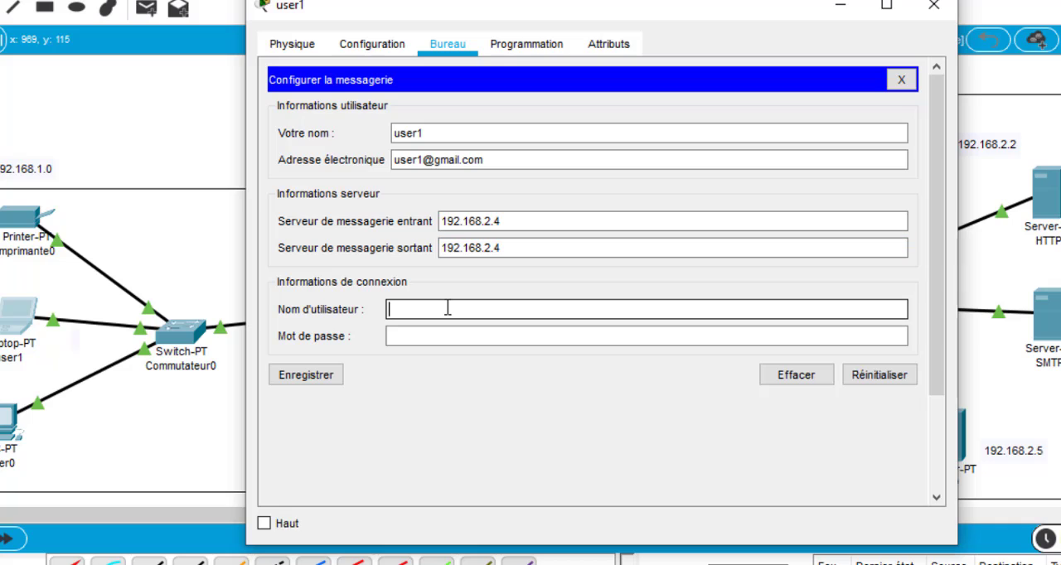
type("user0")
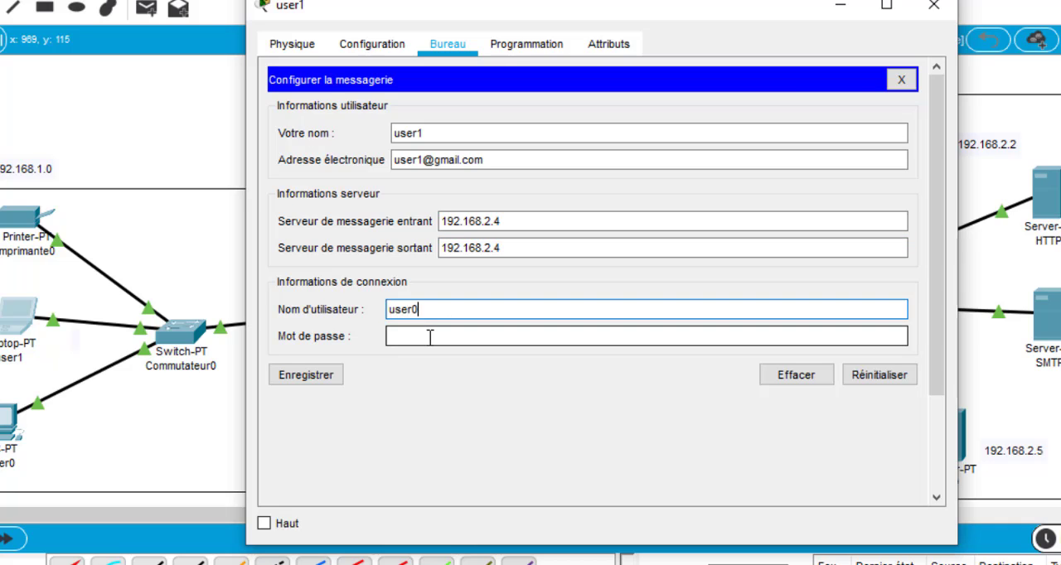
key("BackSpace")
type("1")
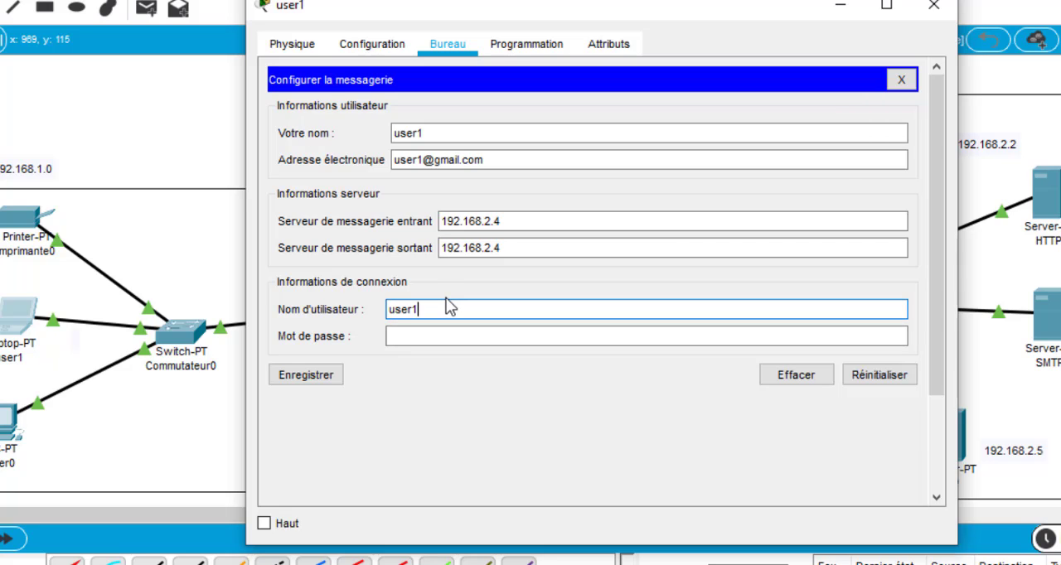
left_click(433, 334)
type("us")
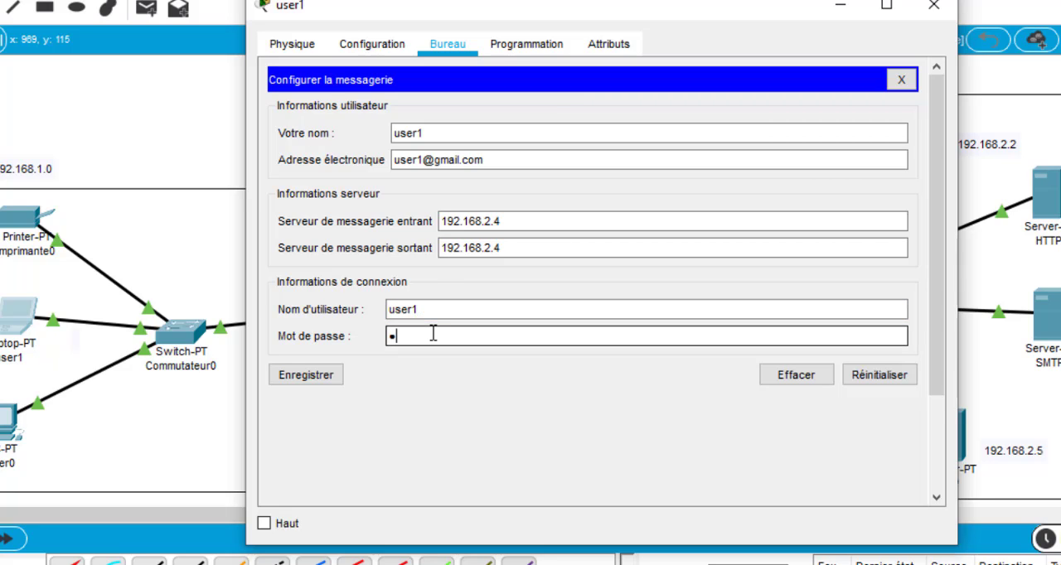
type("e")
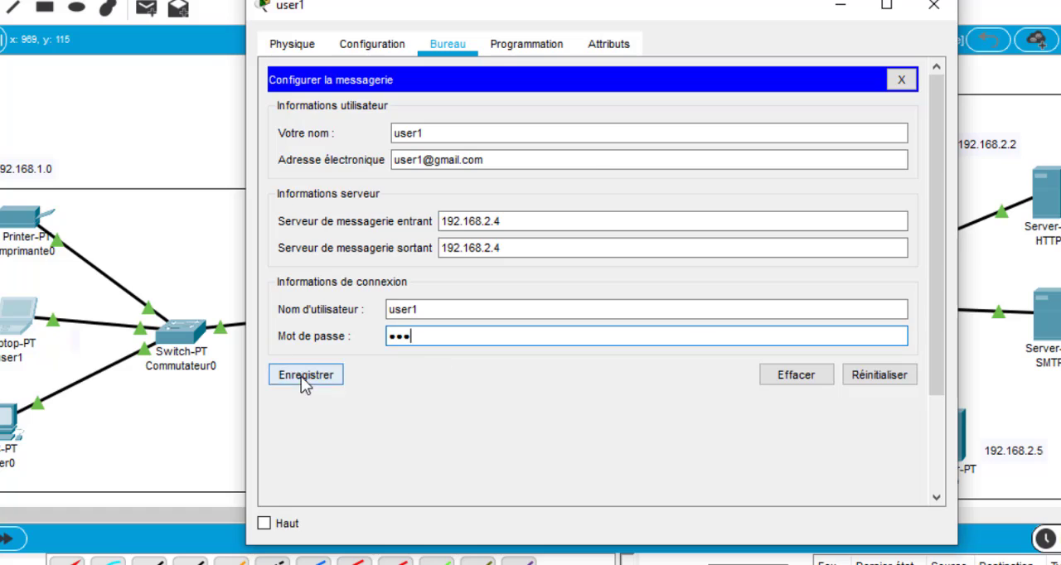
left_click(301, 377)
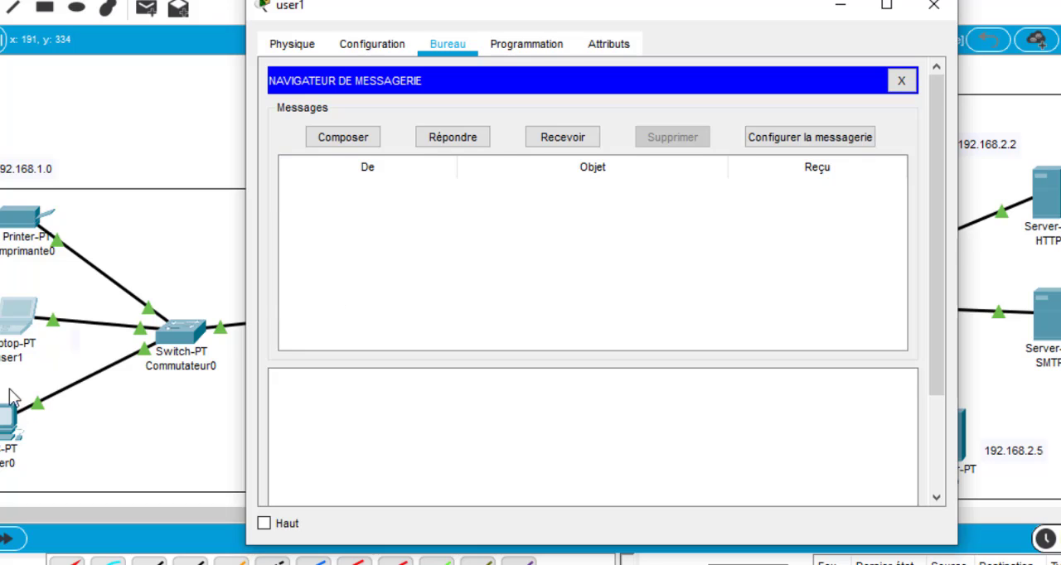
Compose a new message on user1 and address it to user0's e-mail address in the gmail.com domain
left_click(335, 137)
left_click(422, 112)
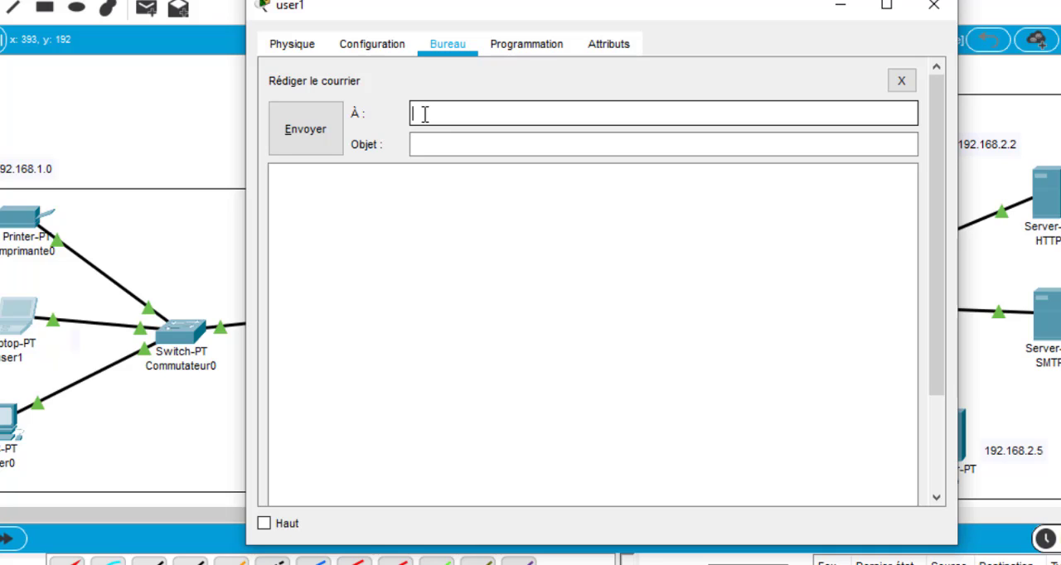
type("user0")
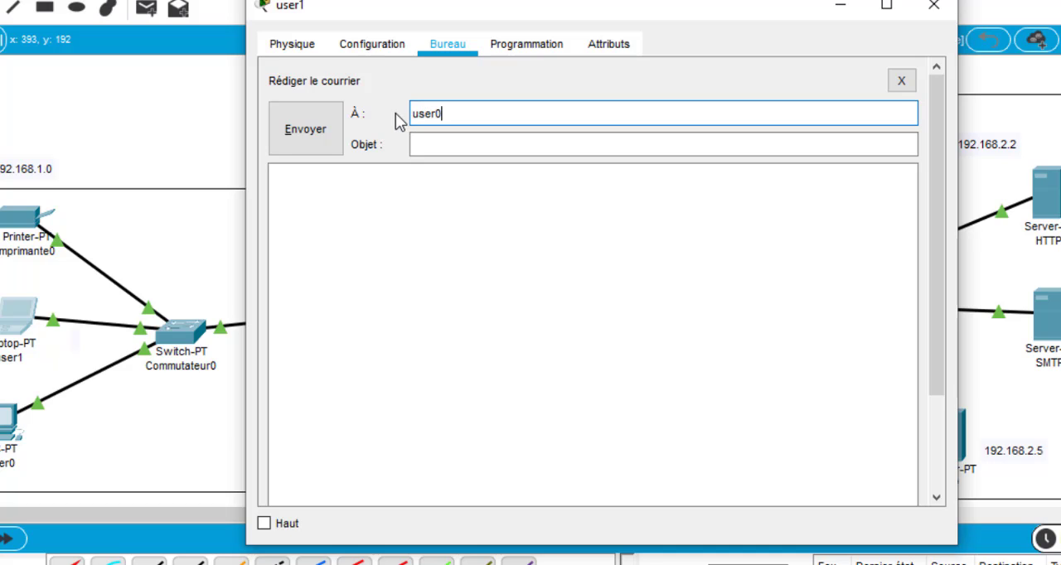
type("@gmail.com")
Set the message subject to "Demande d'information"
left_click(435, 144)
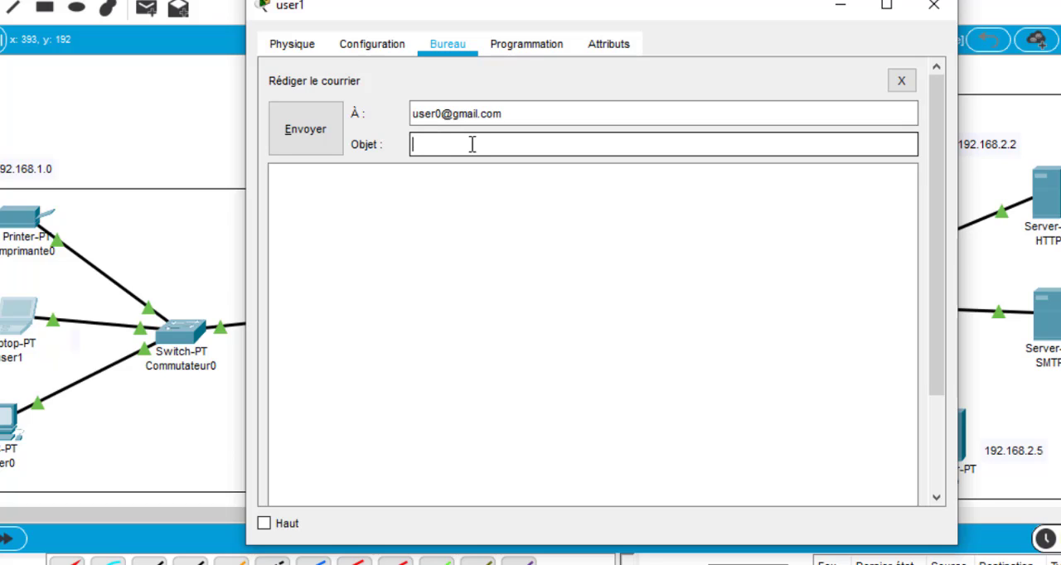
type("Demande d'in")
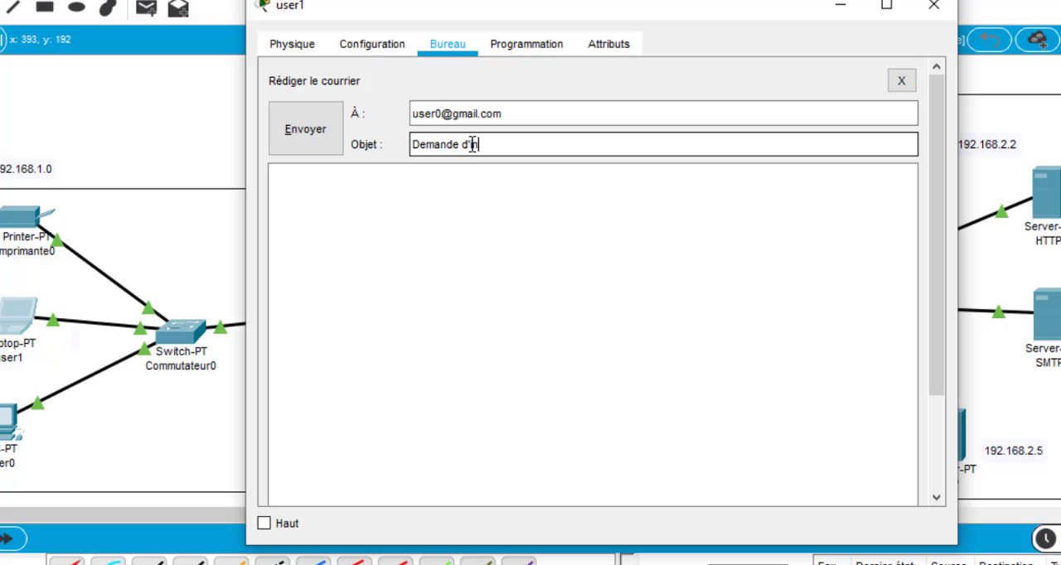
type("format")
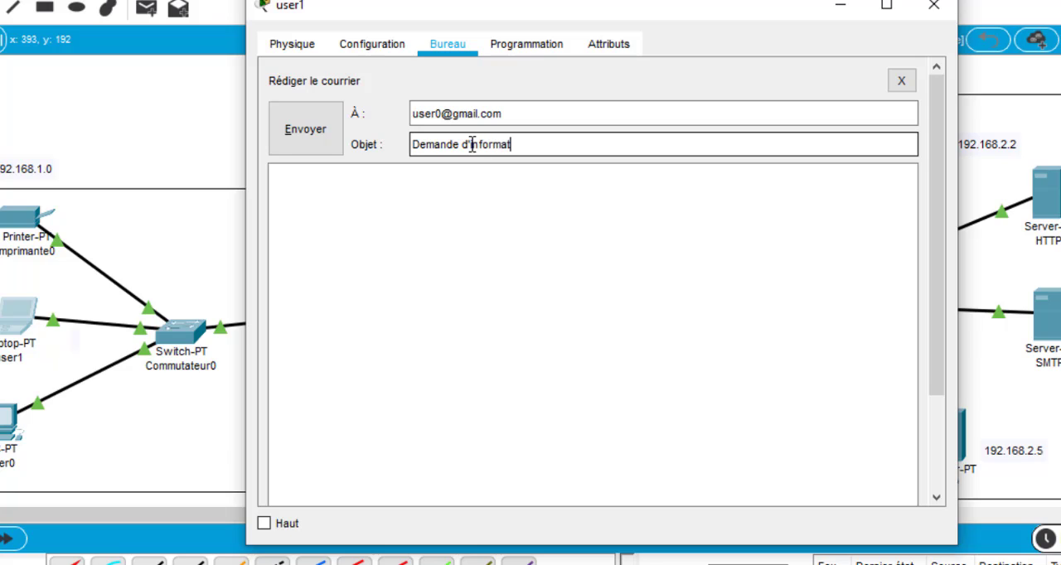
type("ion")
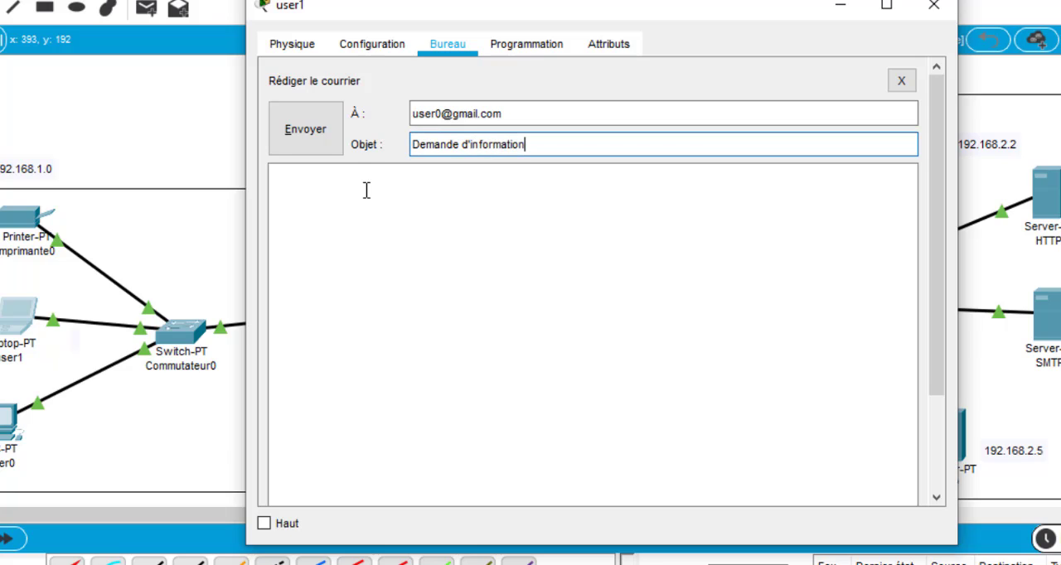
Write "Bonjour," in the message body, followed on a new line by "S'il vous plais, quand vous allez ouvrir l'entreprise ?"
left_click(365, 191)
type("Bon")
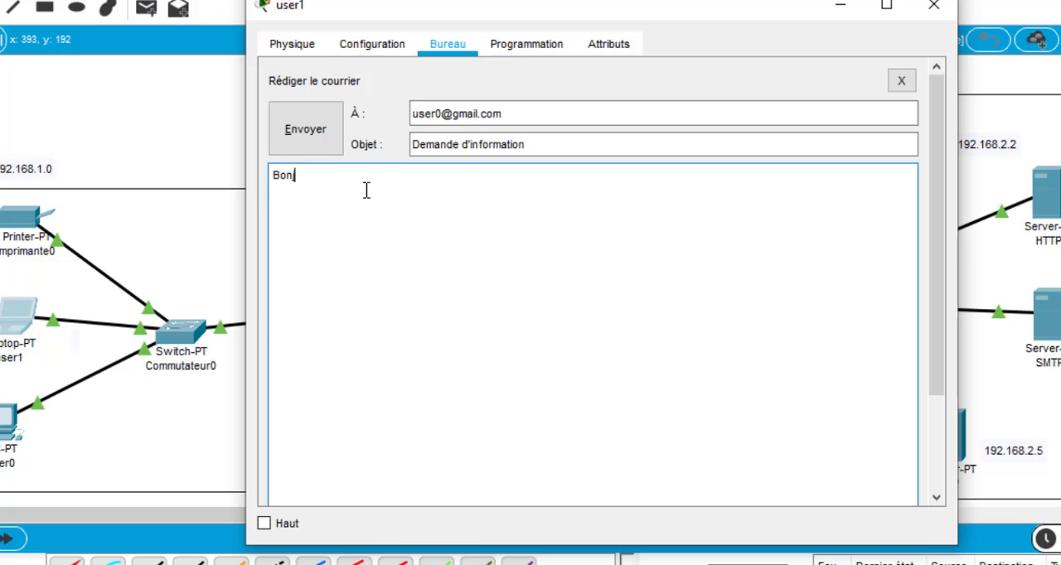
type("jour,")
key("Return")
type("S'il vous plais")
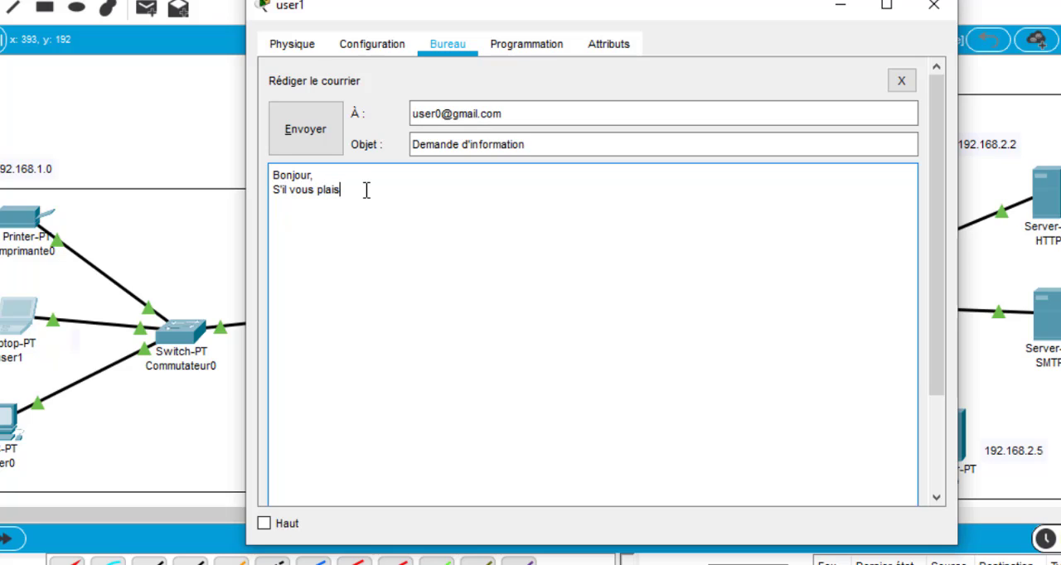
type(", quand vous allez ouv")
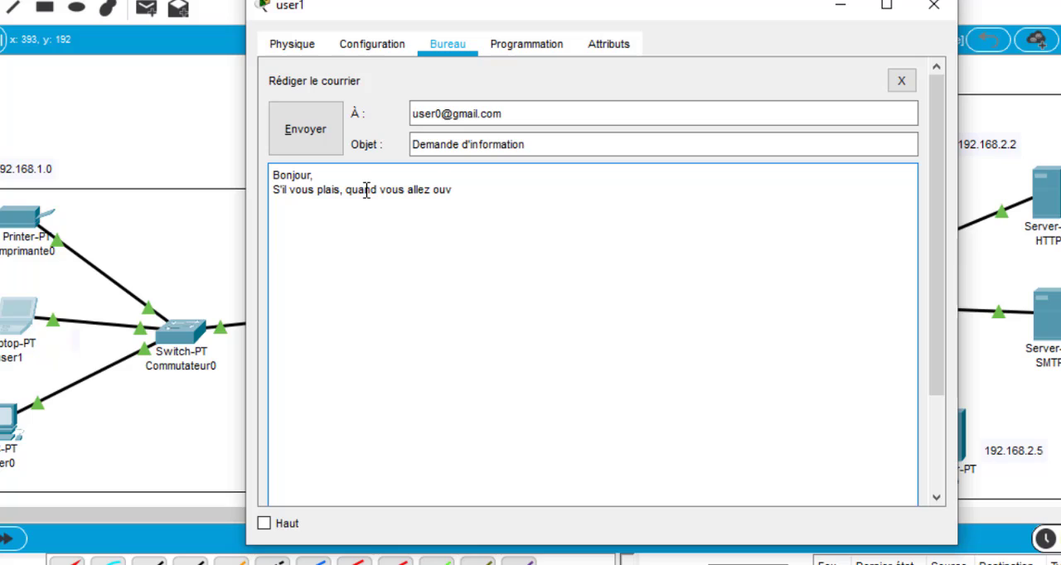
type("rir l'entreprise ?")
End the message with "Merci." after a blank line, send it, and close the user1 window
key("Return")
key("Return")
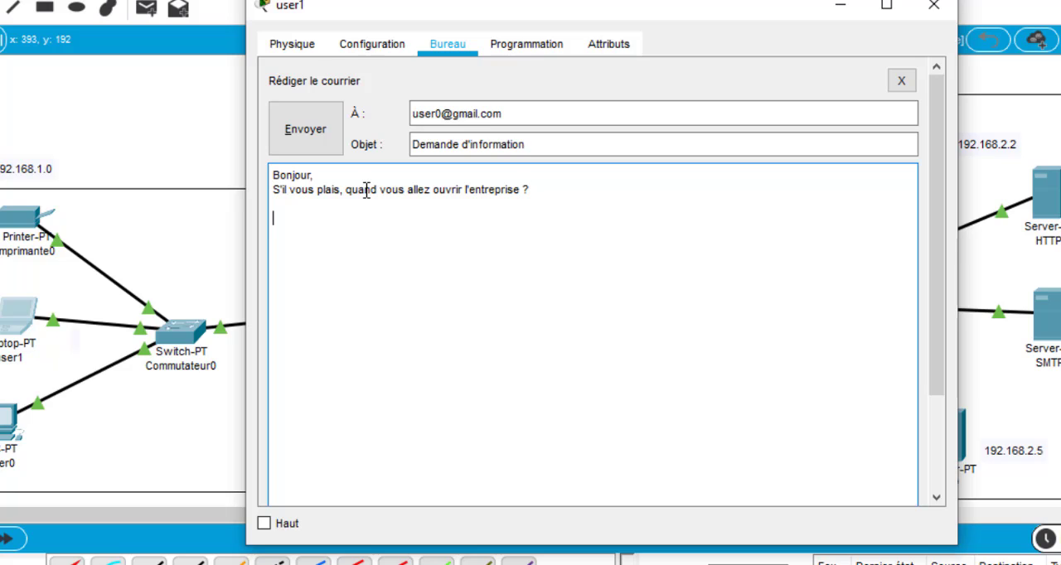
type("Merci.")
key("alt+e")
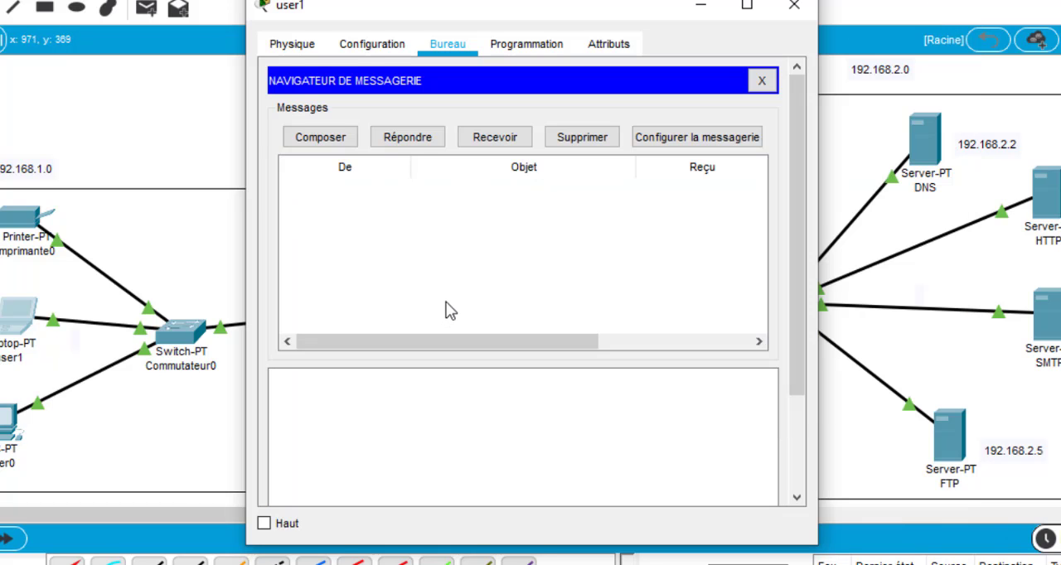
left_click(807, 10)
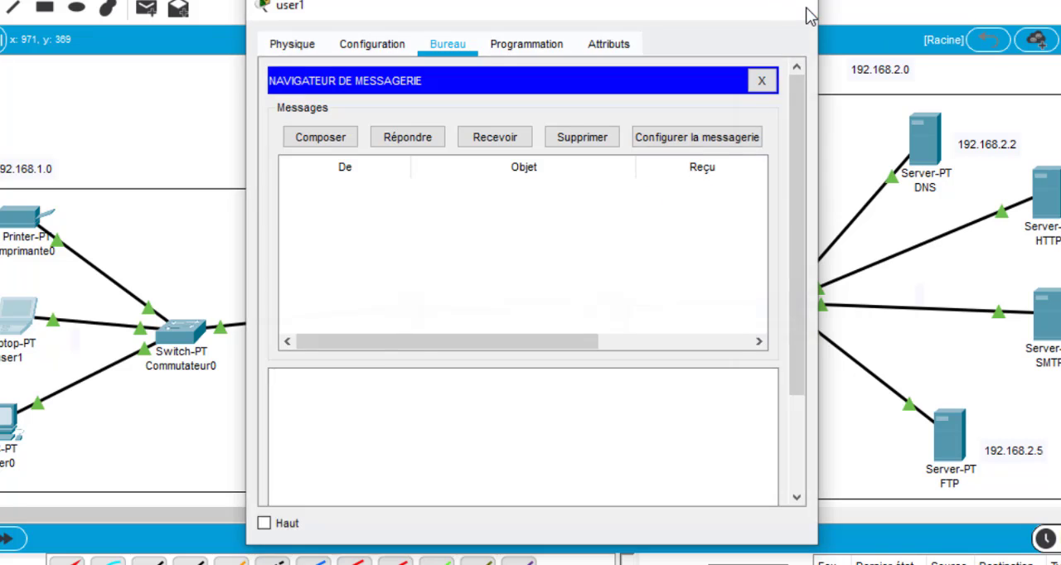
Open the E-mail application on the user0 PC and receive its incoming messages
mouse_move(6, 421)
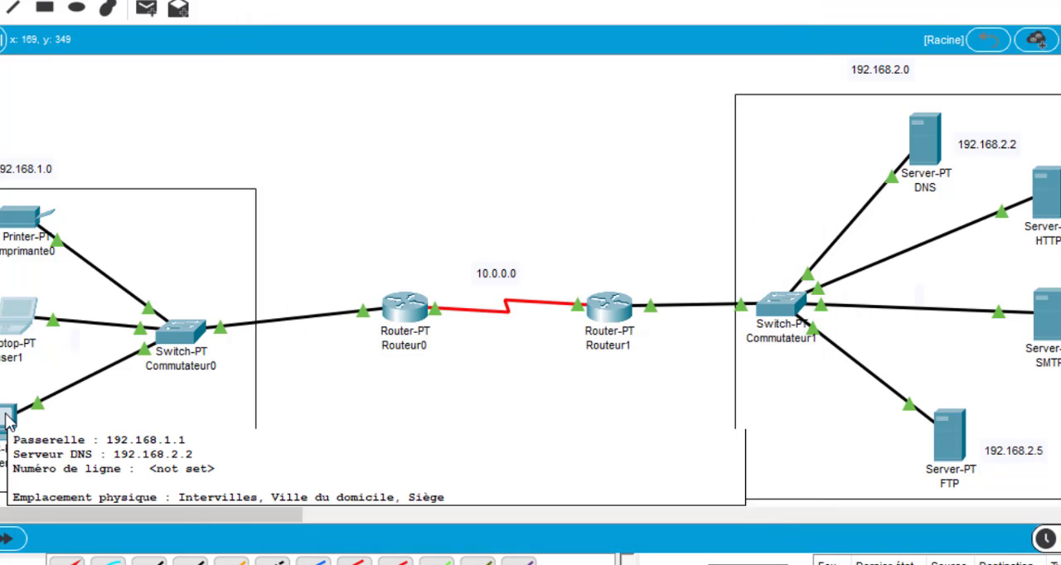
left_click(7, 421)
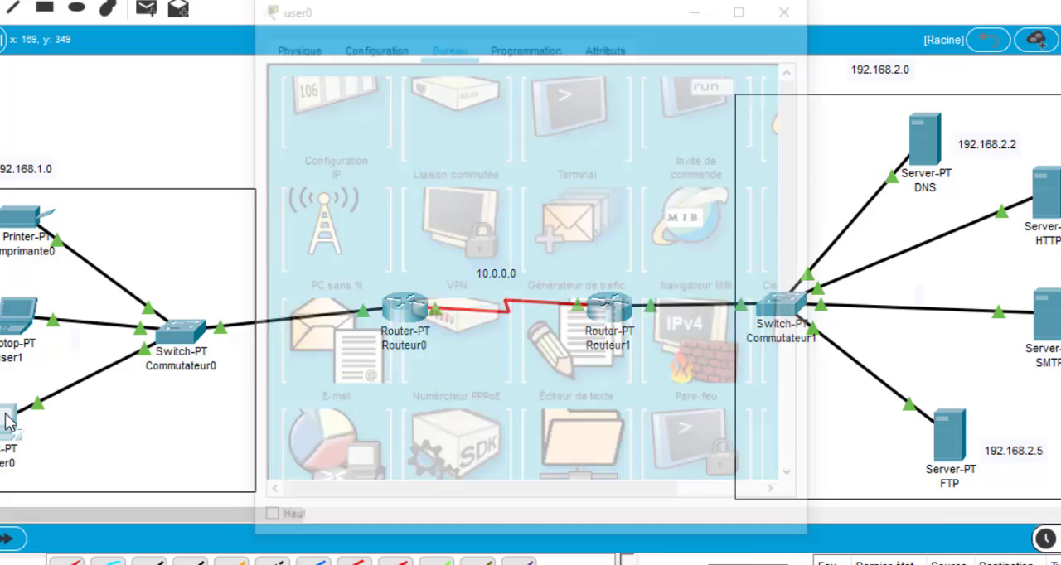
scroll(335, 349, "down", 3)
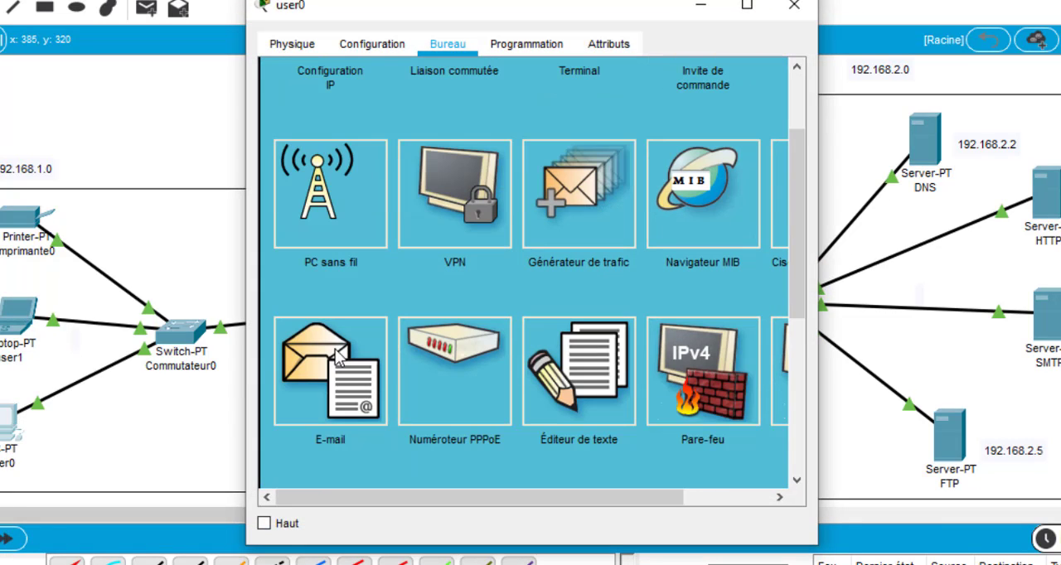
left_click(327, 391)
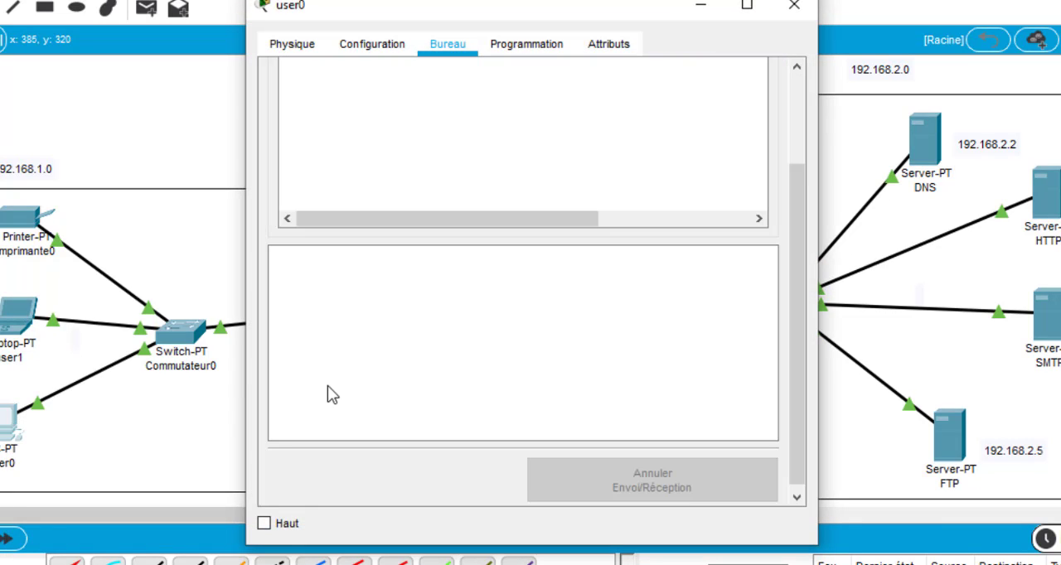
scroll(476, 334, "up", 3)
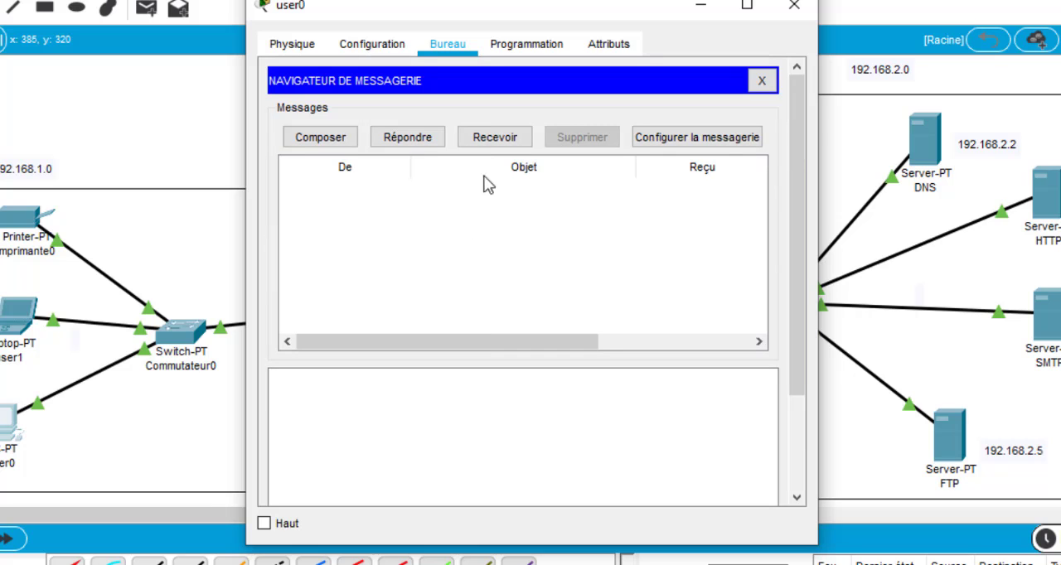
left_click(492, 137)
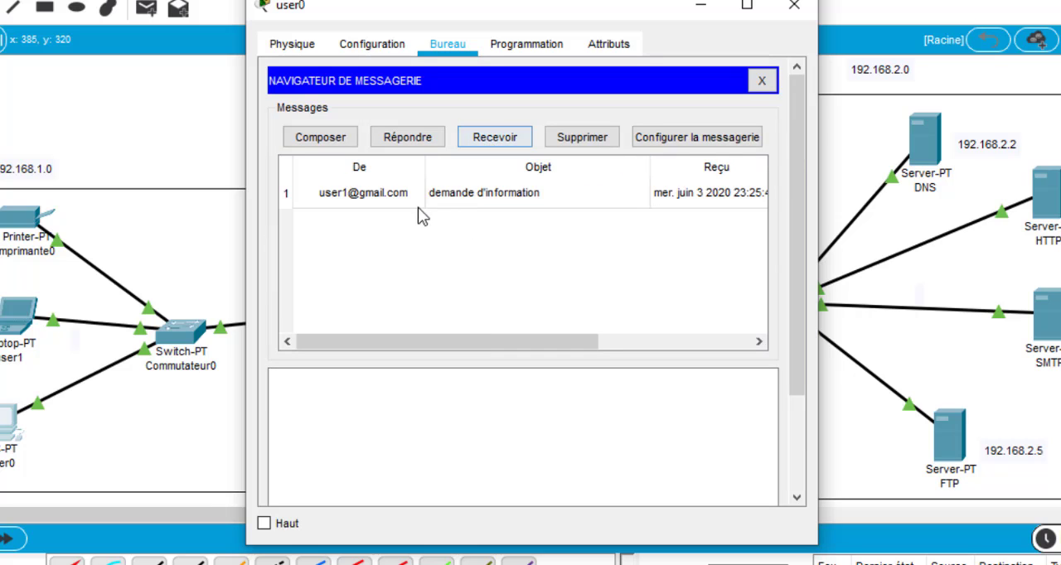
Open the message received from user1 and review its subject, sender, sending date and body text
left_click(389, 197)
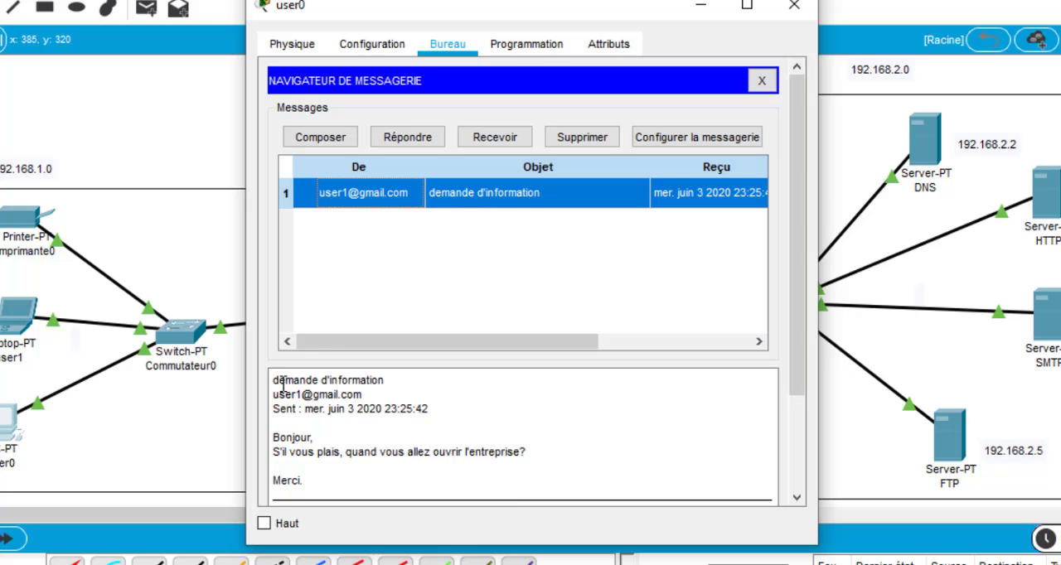
left_click_drag(275, 383, 394, 382)
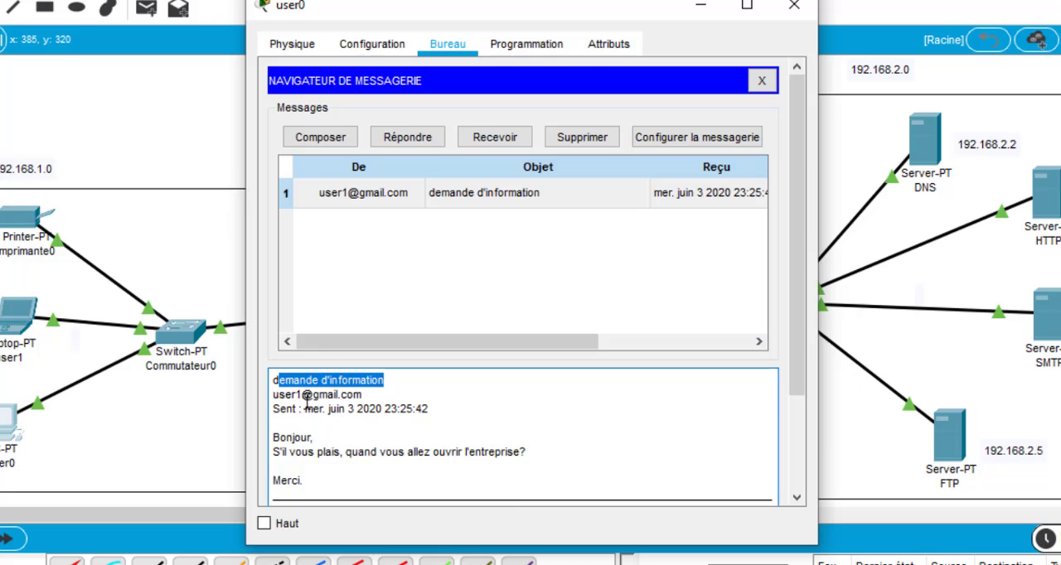
left_click_drag(275, 399, 378, 399)
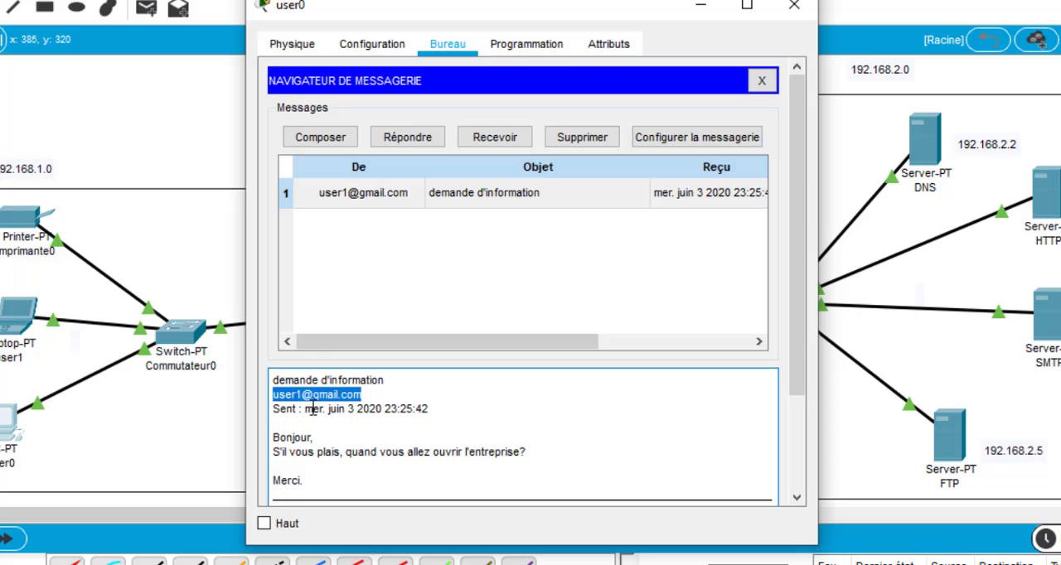
left_click_drag(305, 409, 428, 408)
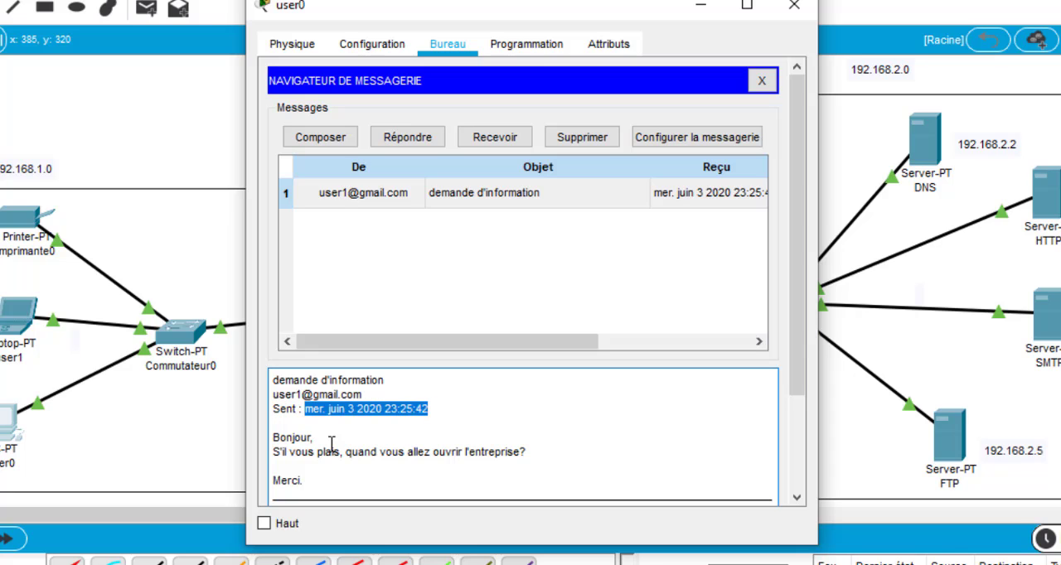
left_click_drag(273, 437, 556, 448)
left_click(279, 452)
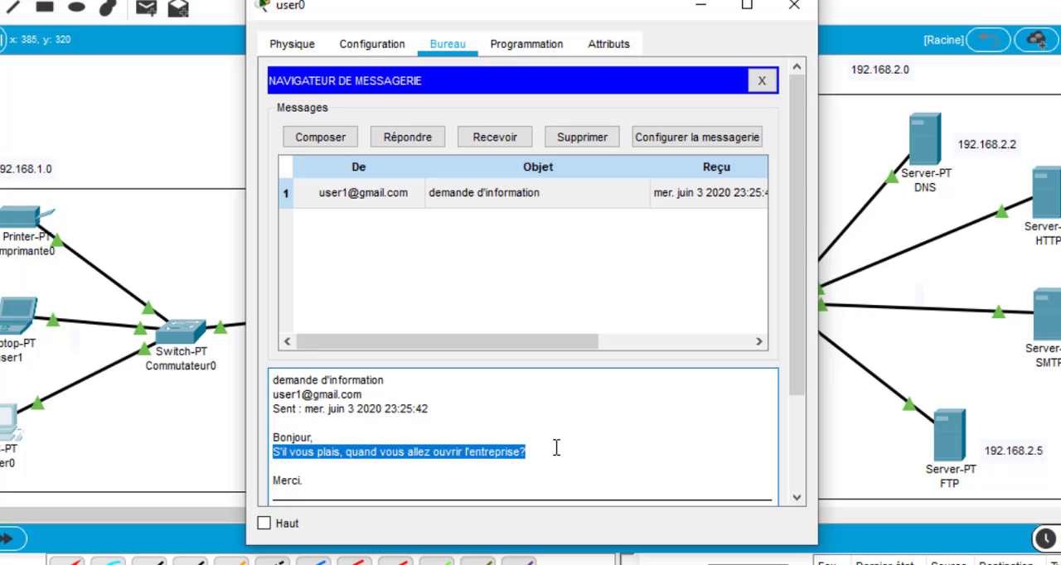
left_click(307, 481, "shift")
left_click(280, 429)
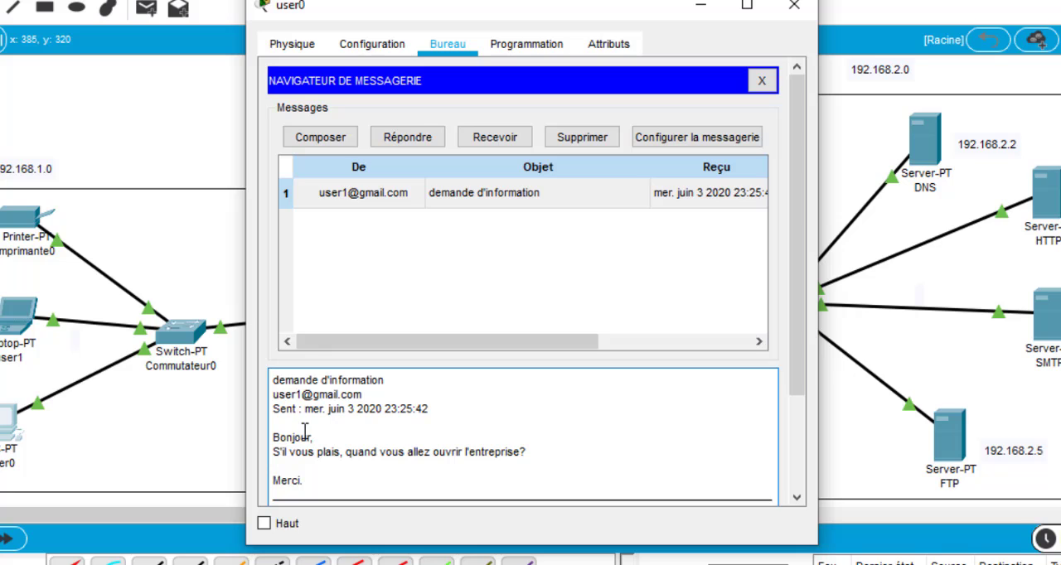